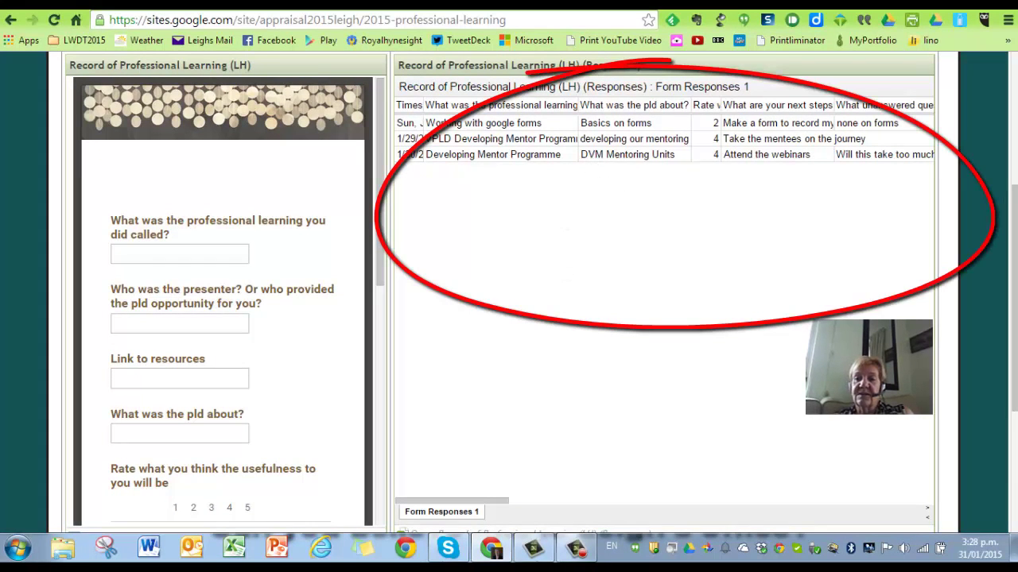
- Examine the embedded response table down to the link that opens the Record of Professional Learning (LH) responses spreadsheet
left_click_drag(1013, 302, 1014, 350)
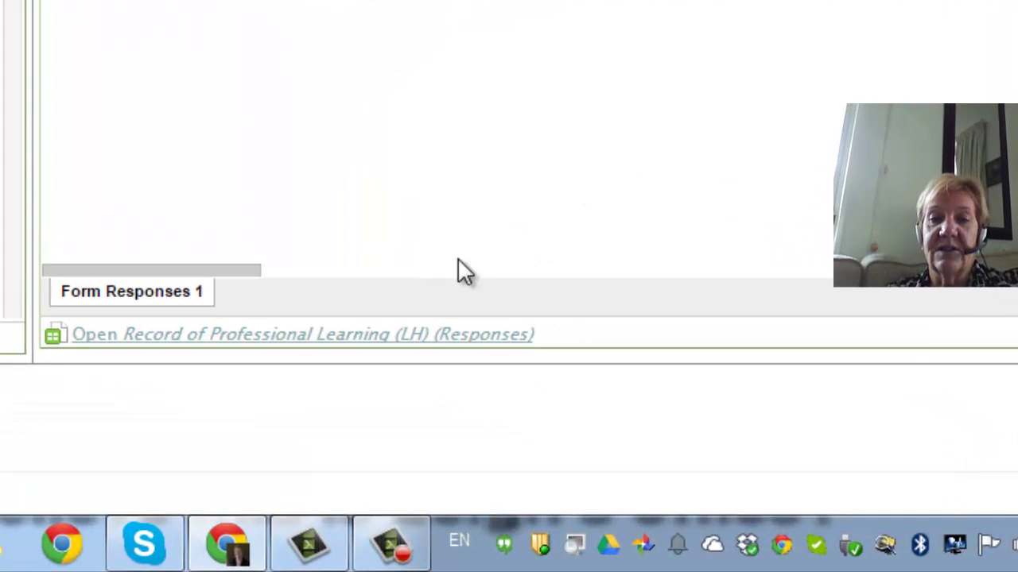
left_click(380, 345)
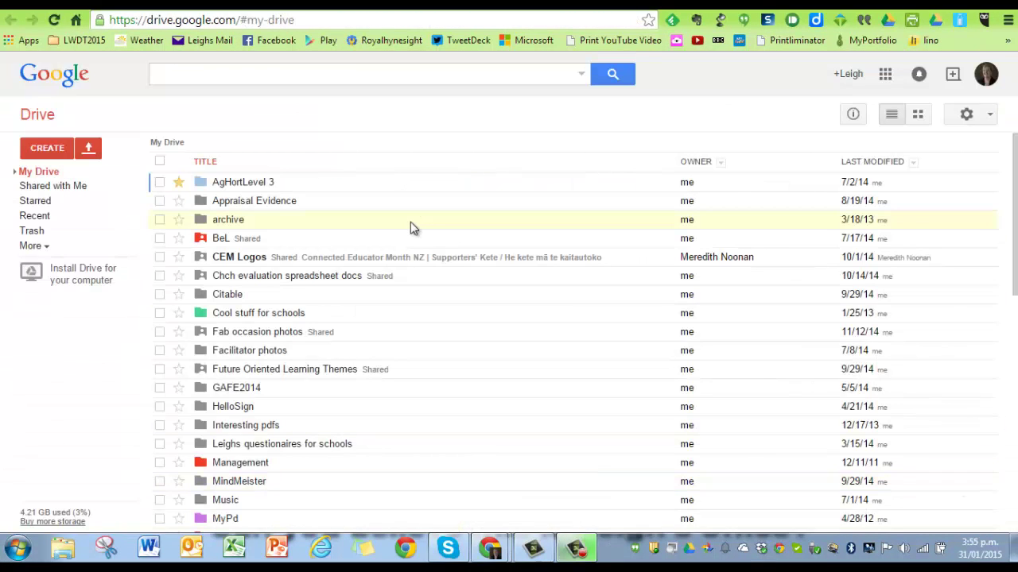
- Create a new form in Google Drive, review the available question types, and finish the default question as it is
left_click(46, 150)
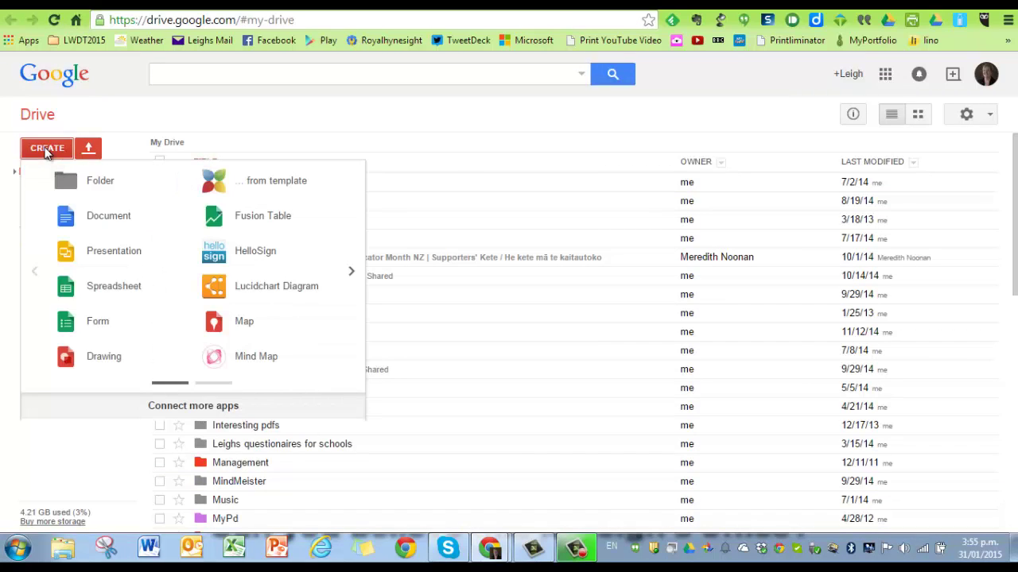
left_click(98, 322)
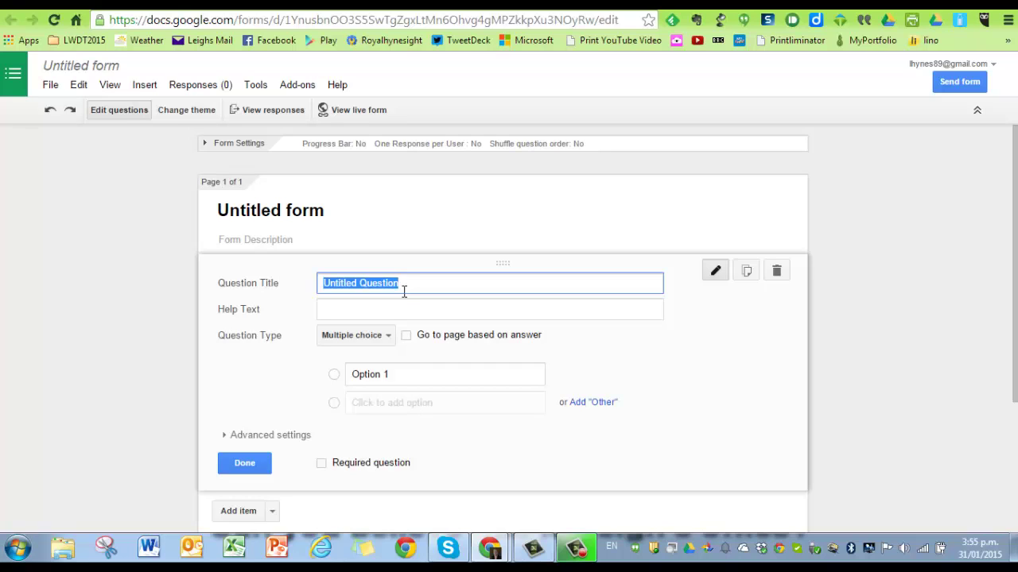
left_click(389, 337)
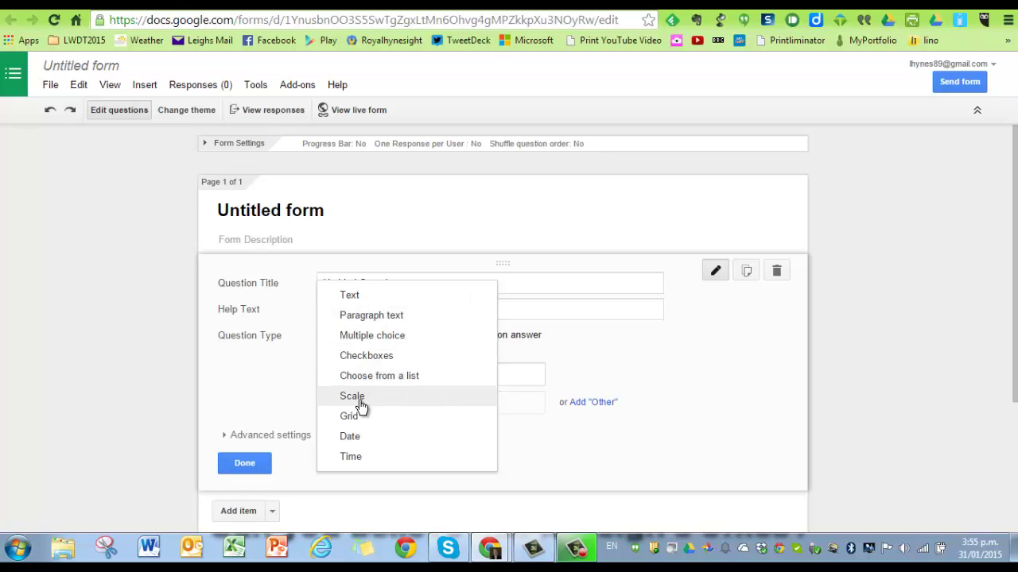
left_click(228, 471)
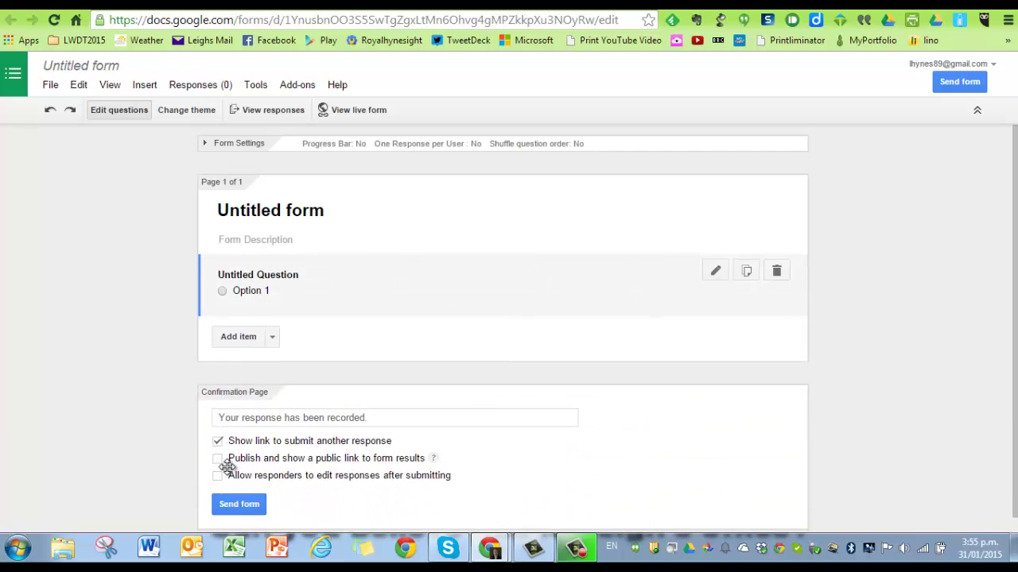
- Link the form to a response spreadsheet, naming the form PLD
left_click(276, 111)
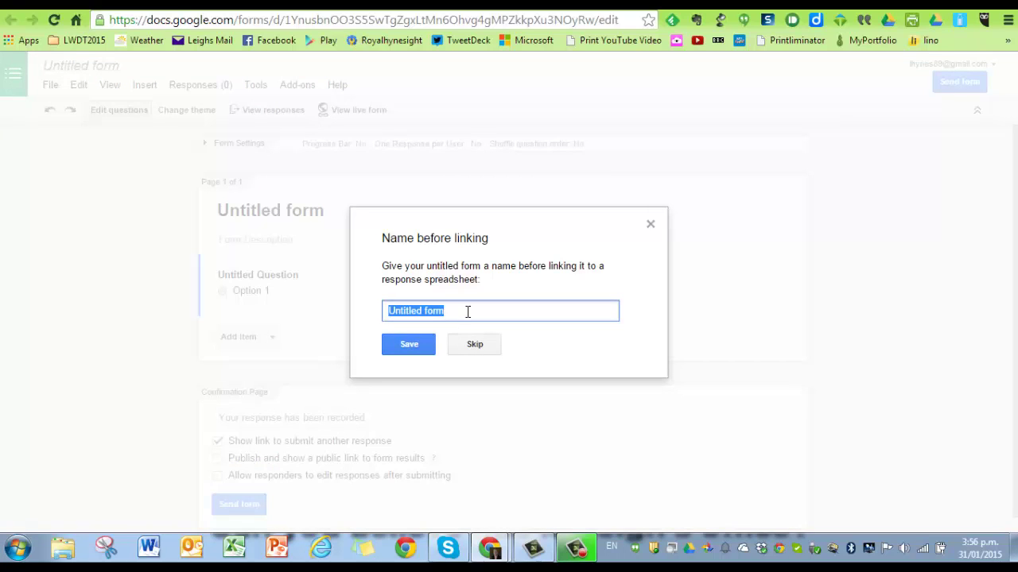
type("App")
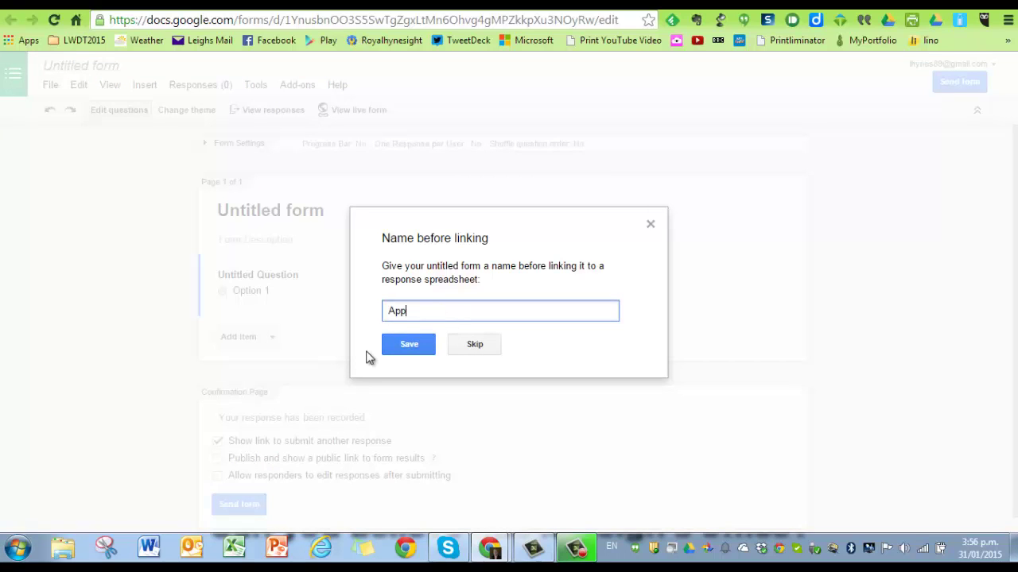
type("PLD")
left_click(409, 347)
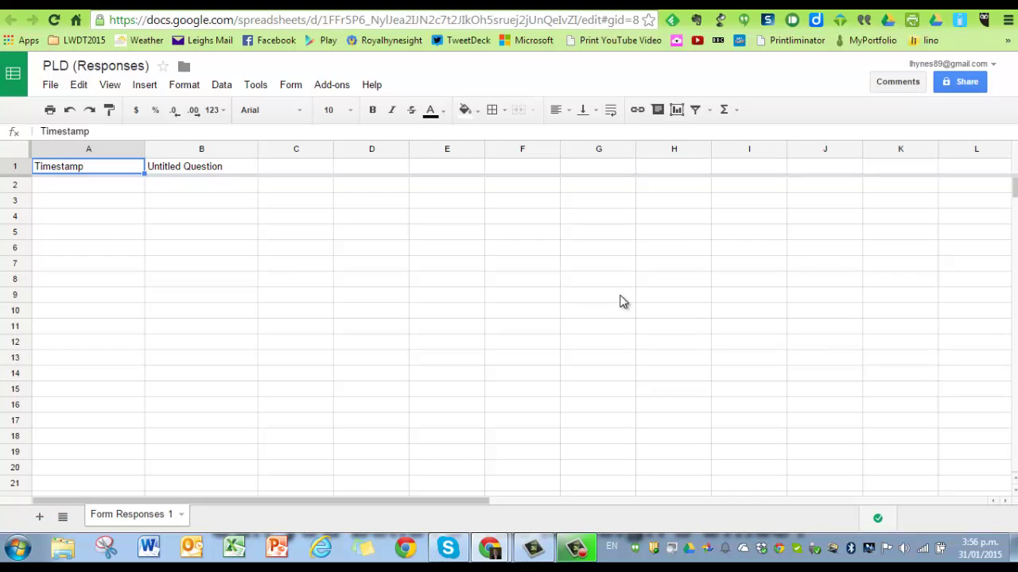
- Publish the entire PLD responses spreadsheet to the web and copy its published link
left_click(48, 86)
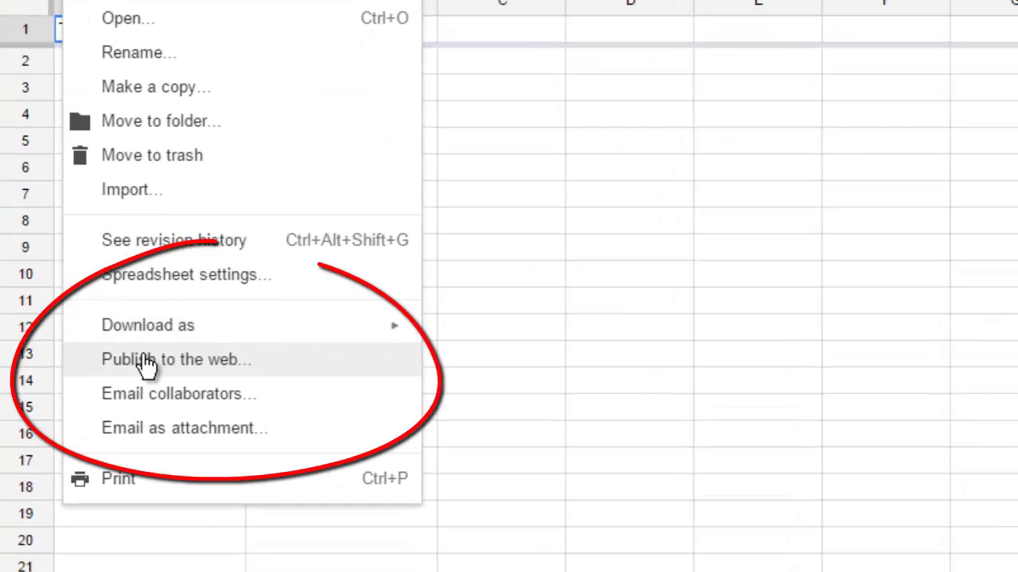
left_click(147, 362)
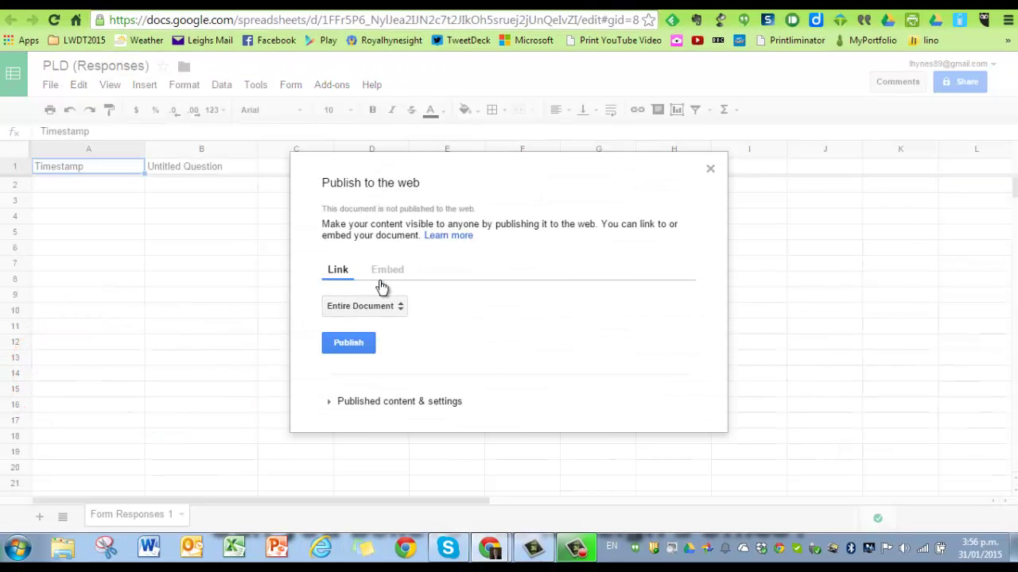
left_click(348, 343)
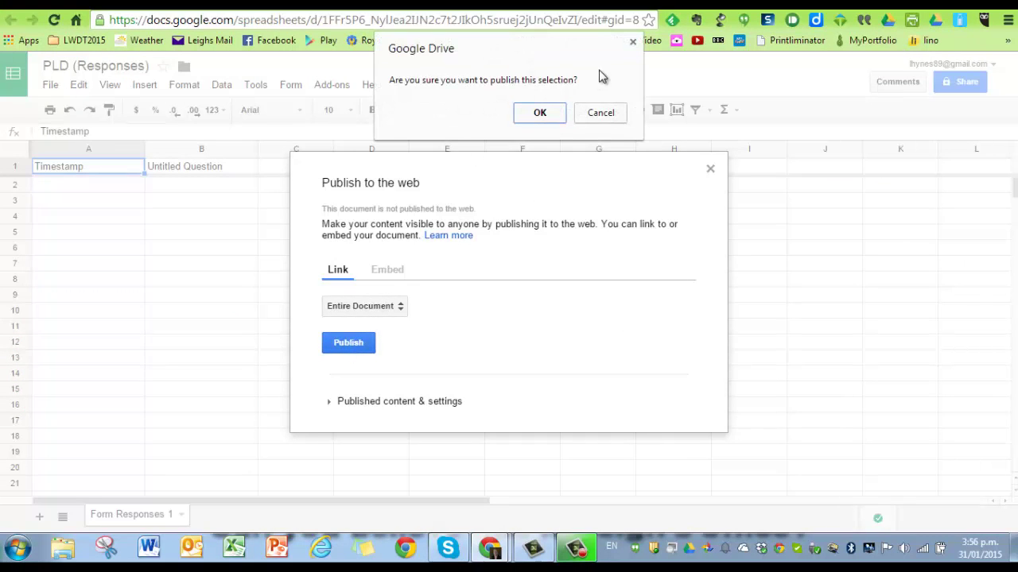
left_click(560, 114)
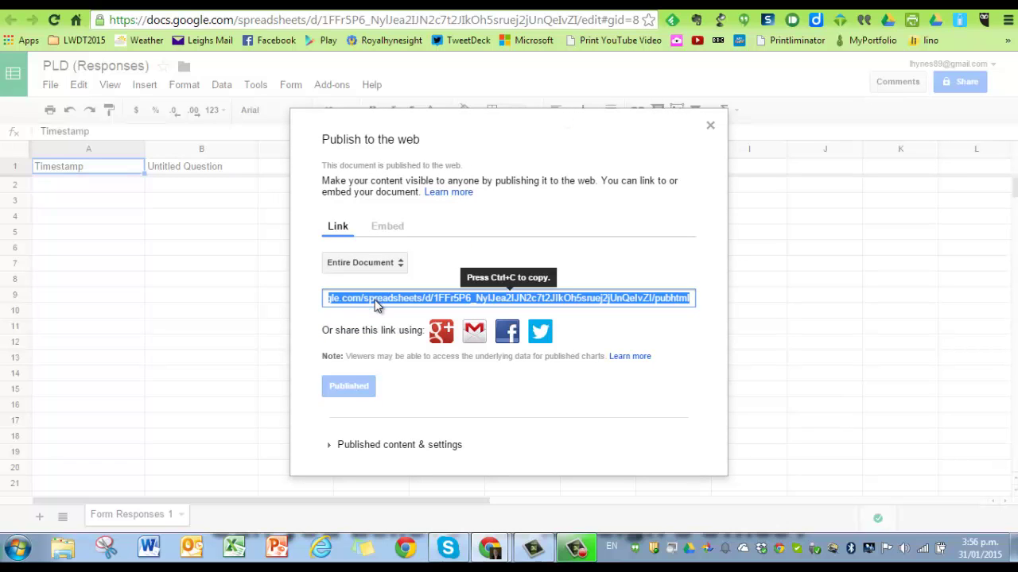
key("ctrl+c")
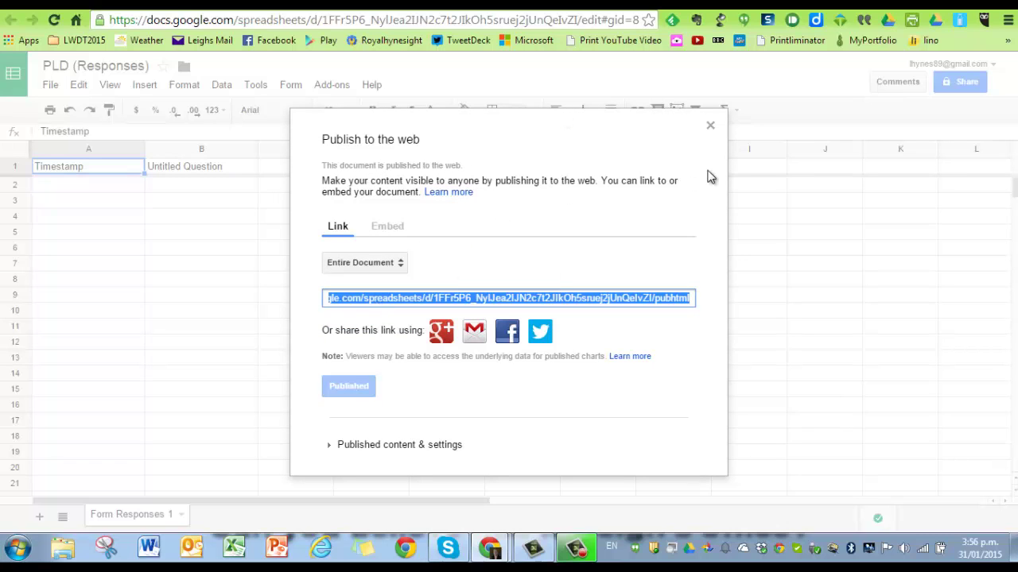
left_click(709, 127)
- Switch to the Appraisal2015Leigh site and create a top-level web page named "Practice adding"
key("ctrl+Tab")
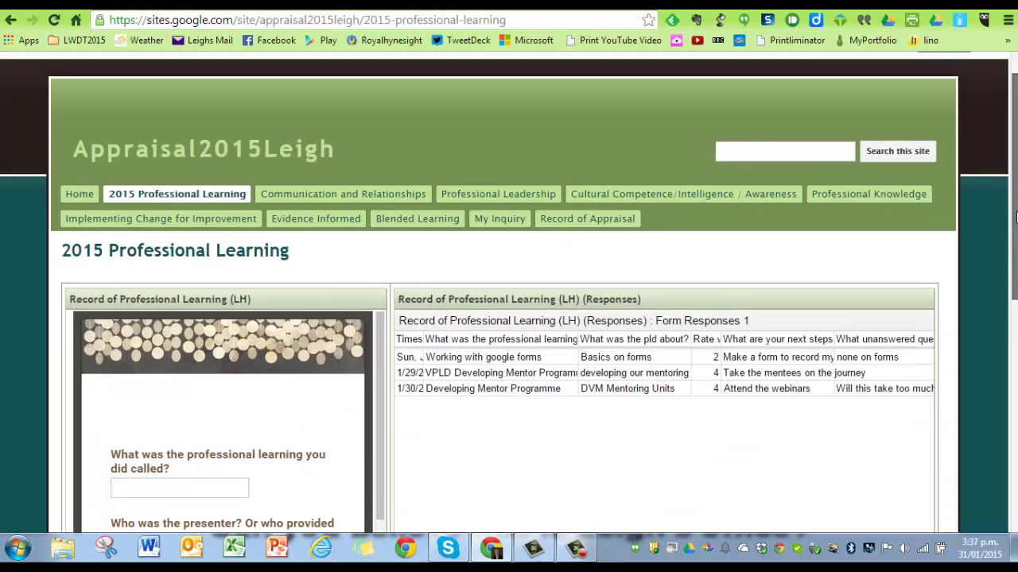
scroll(1015, 211, "up", 1)
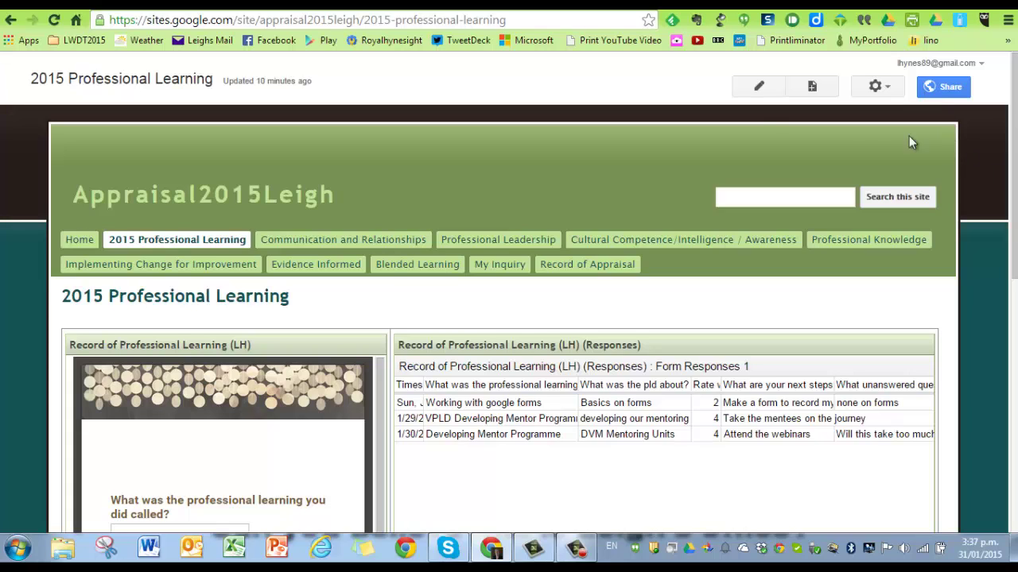
left_click(812, 92)
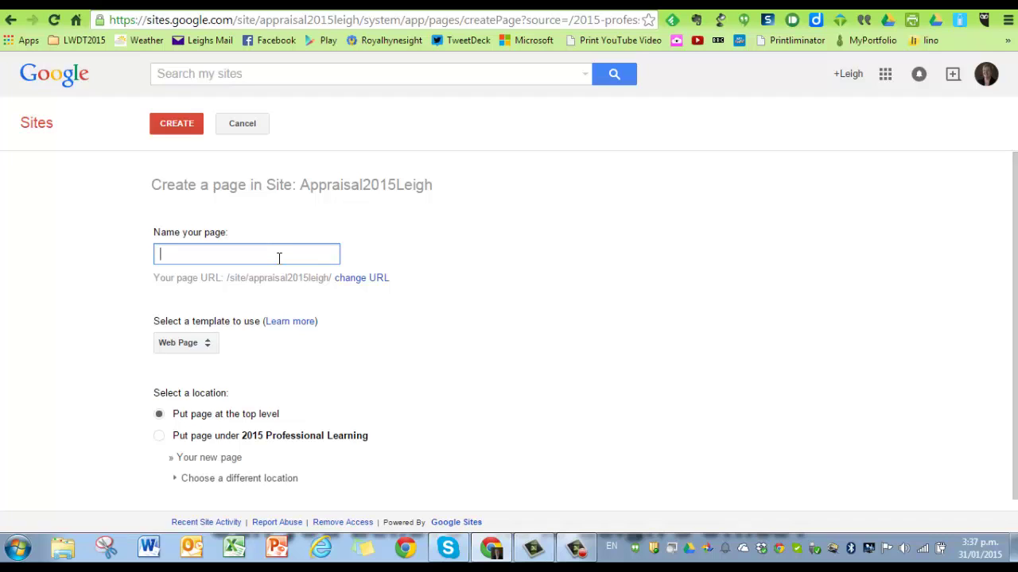
type("Practi")
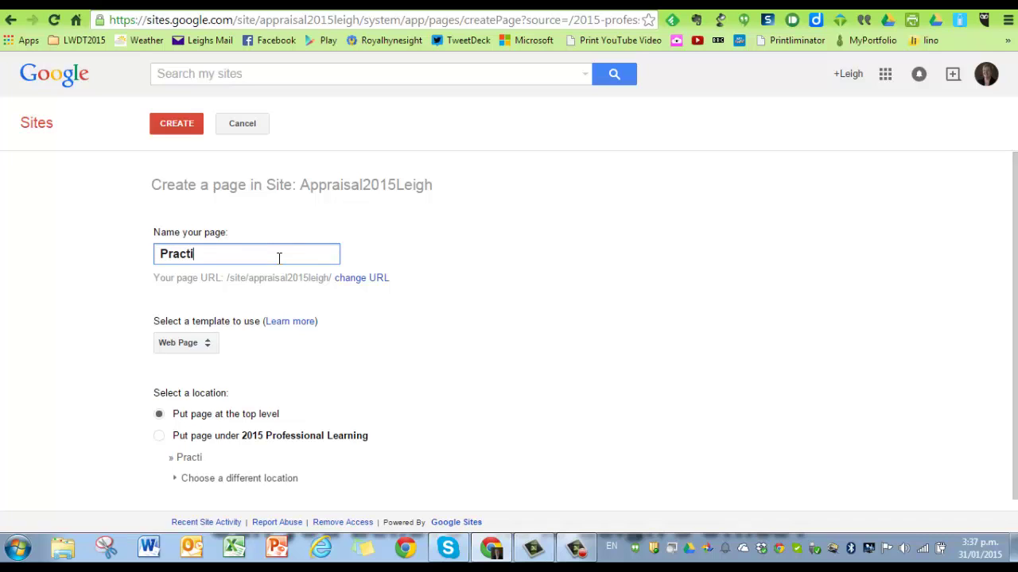
type("ce adding")
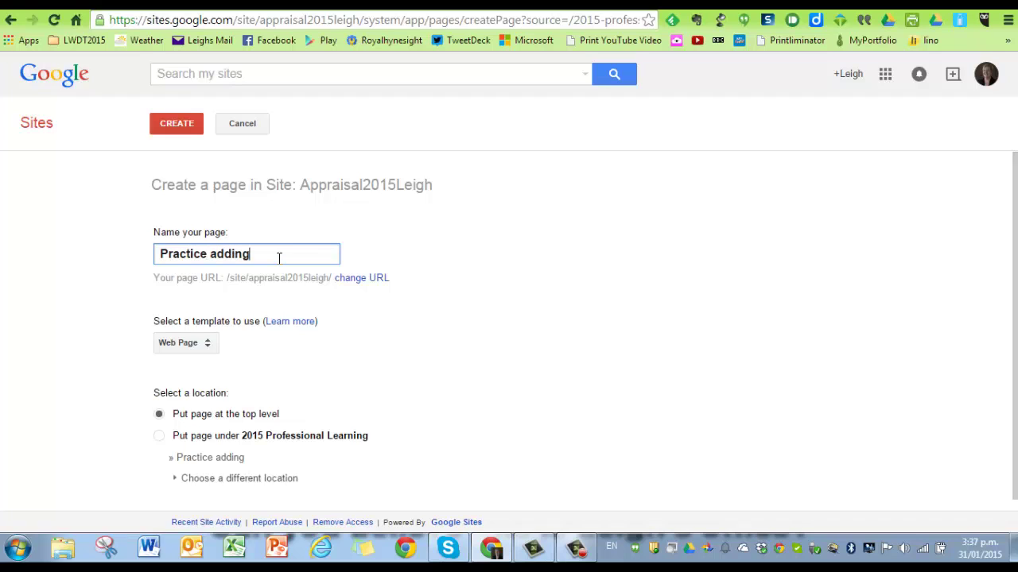
left_click(169, 128)
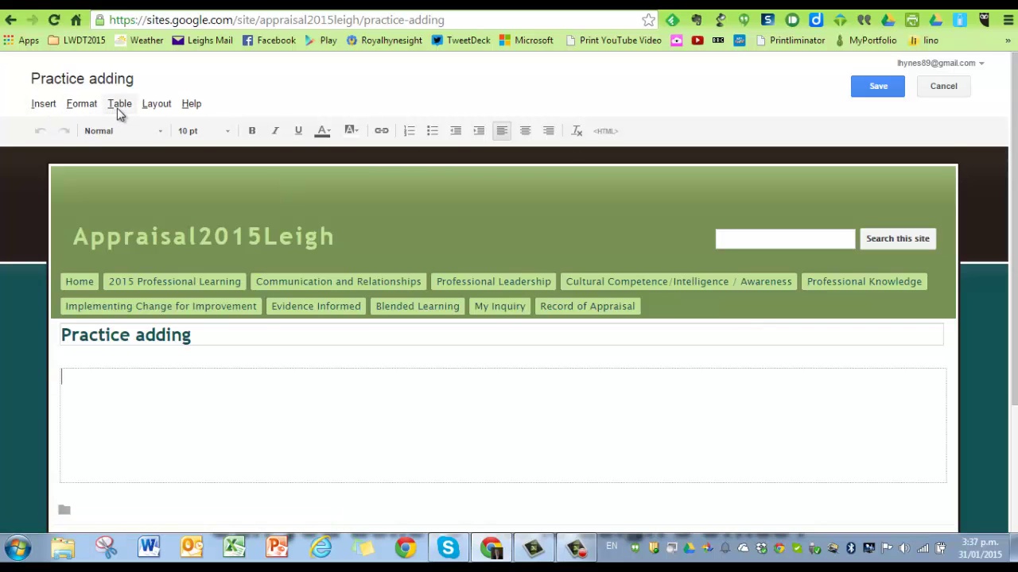
- Insert a 2 x 1 table into the body of the Practice adding page
left_click(117, 107)
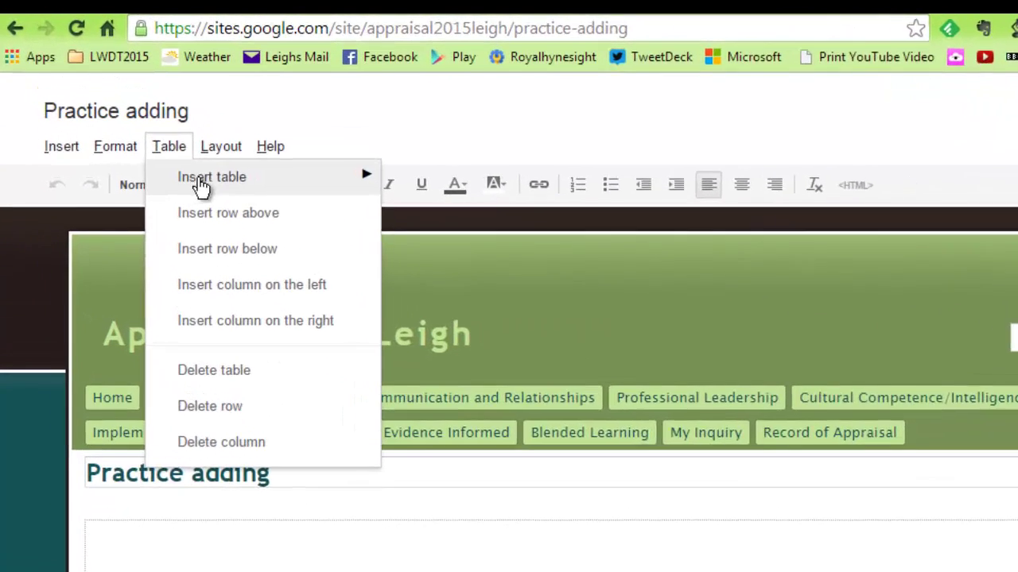
mouse_move(201, 187)
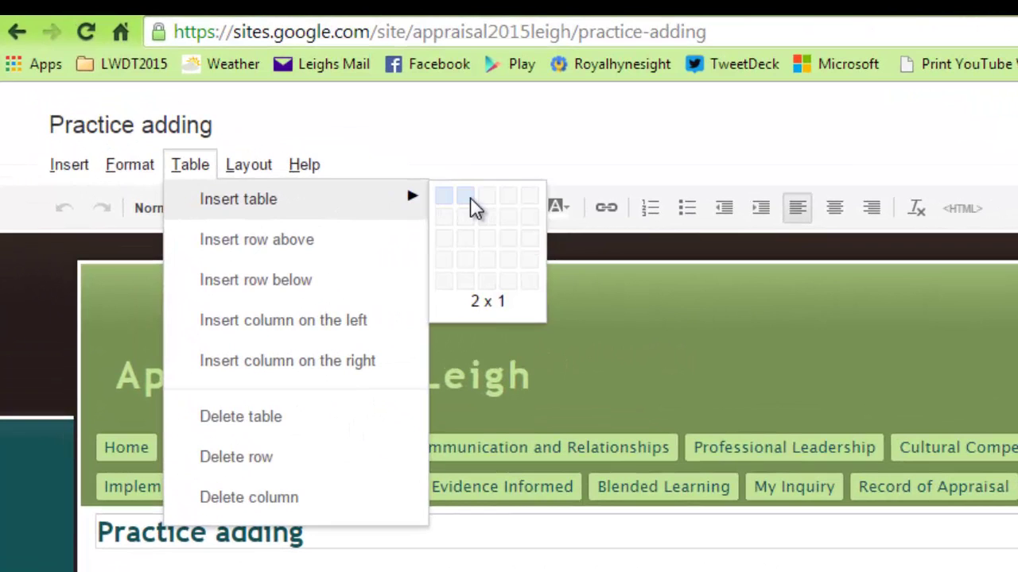
left_click(469, 200)
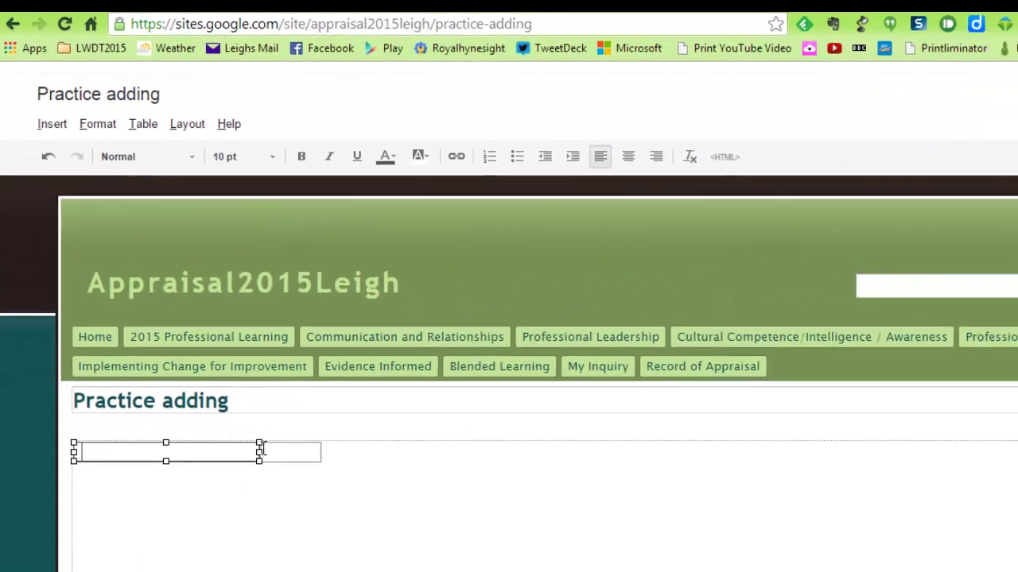
- Widen both table columns so the table spans the full page width, and save the page
left_click_drag(261, 449, 502, 454)
left_click(440, 378)
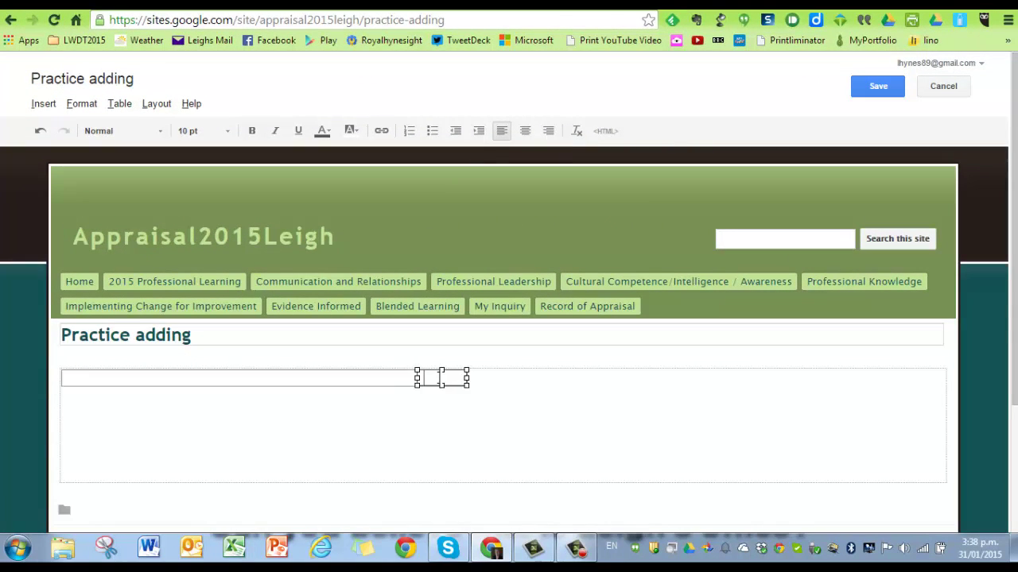
left_click_drag(466, 378, 947, 384)
left_click(879, 86)
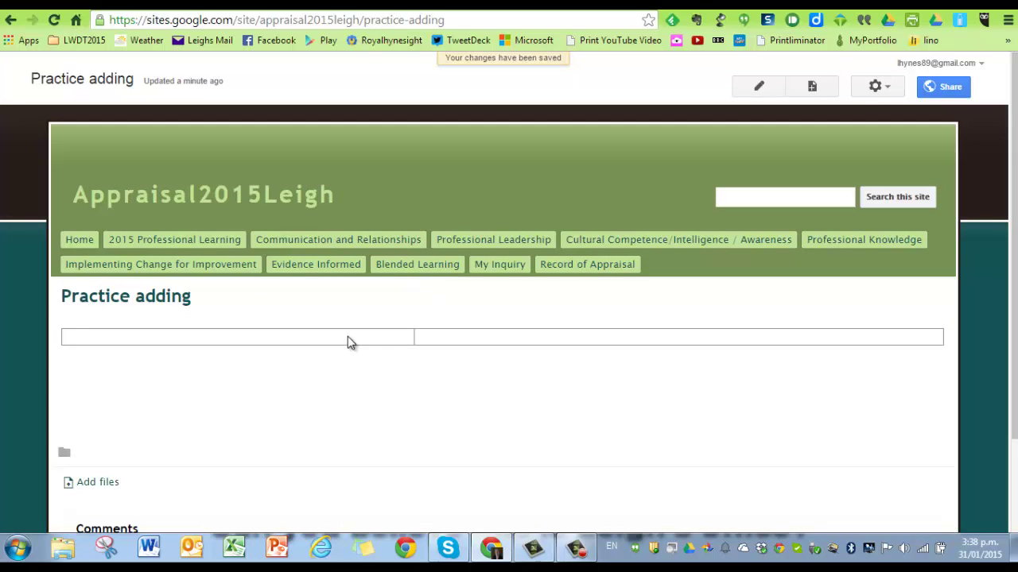
- Reopen the page for editing and select the Record of Professional Learning (LH) form from Drive for the table's first cell
left_click(759, 87)
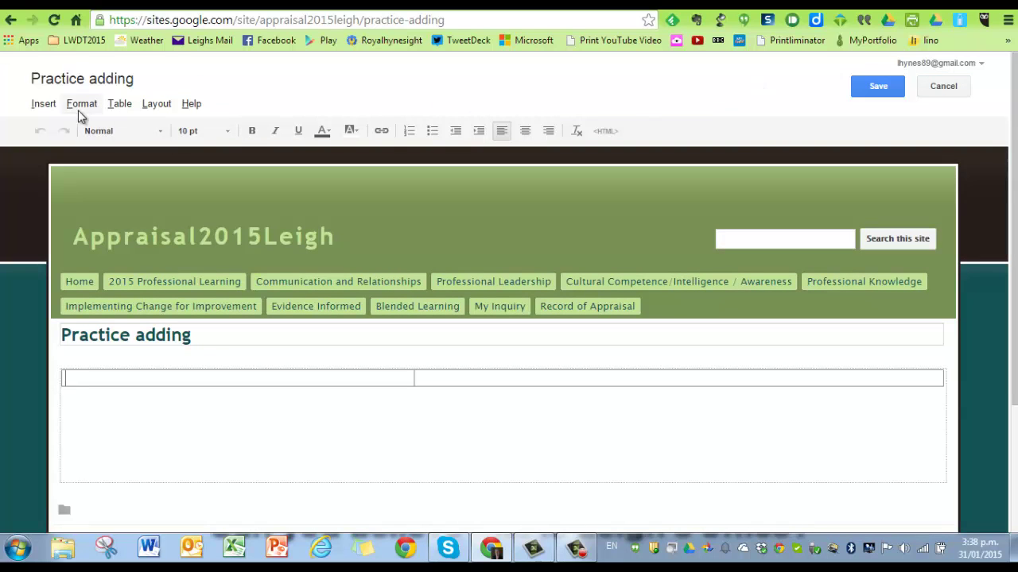
left_click(38, 105)
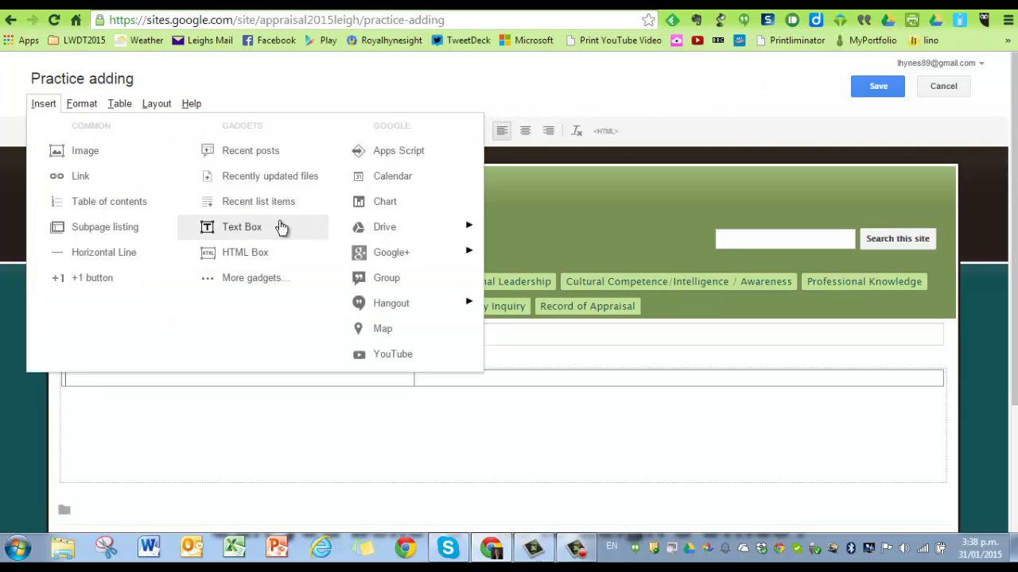
mouse_move(370, 231)
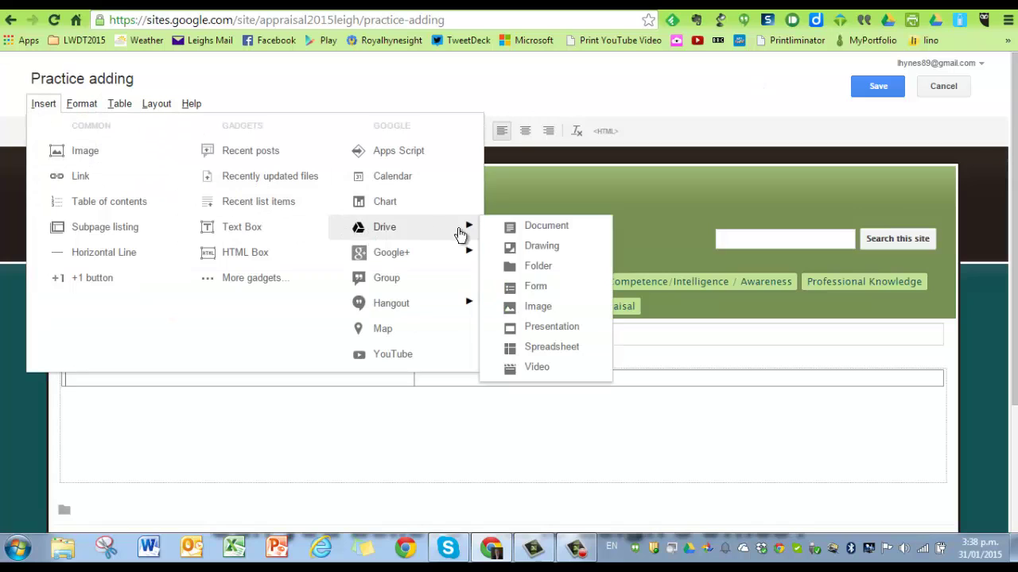
left_click(533, 288)
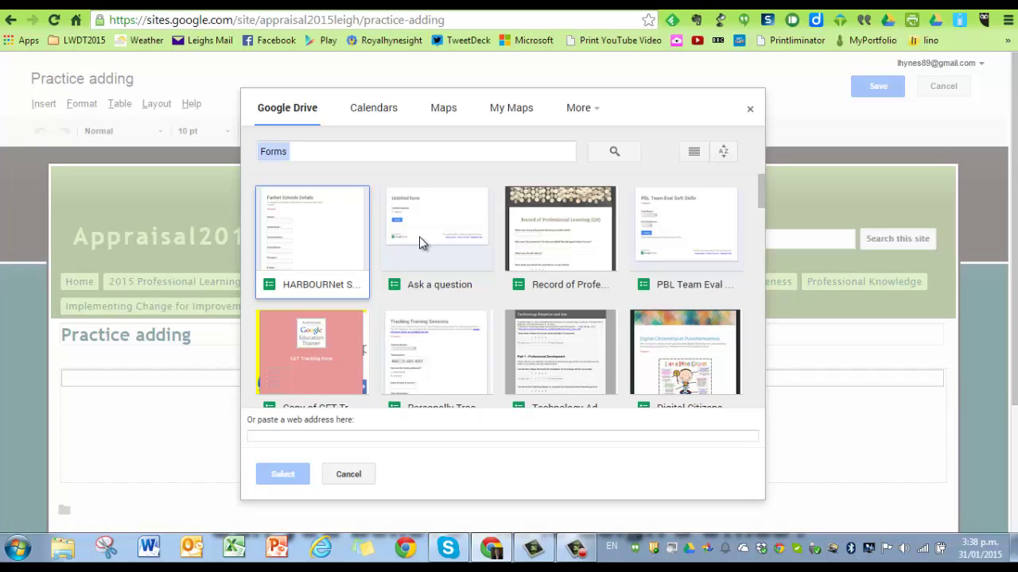
left_click(547, 246)
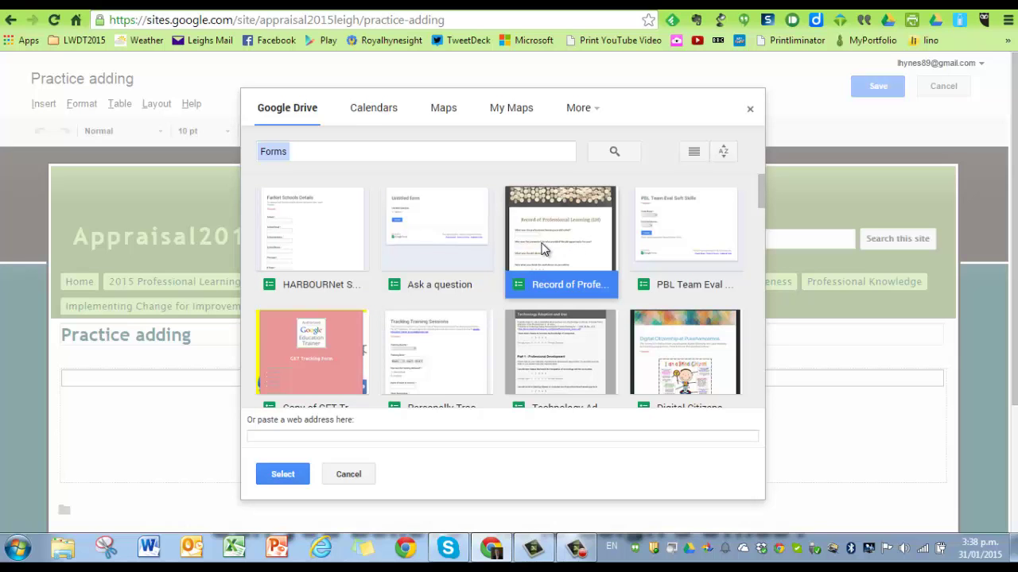
left_click(283, 475)
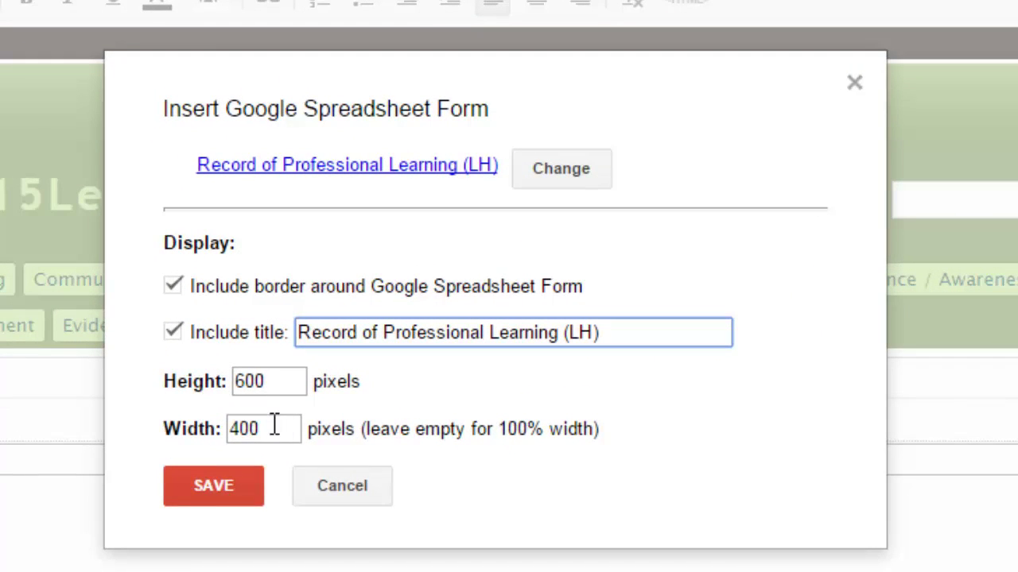
- Clear the form's width so it fills 100% of its cell, and insert it with its border and title
left_click_drag(273, 427, 190, 427)
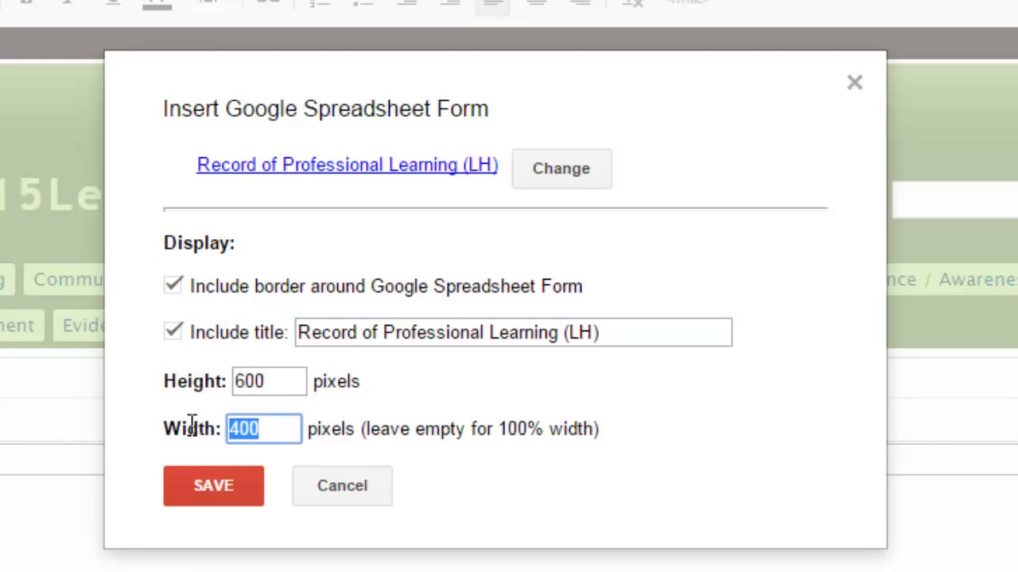
key("BackSpace")
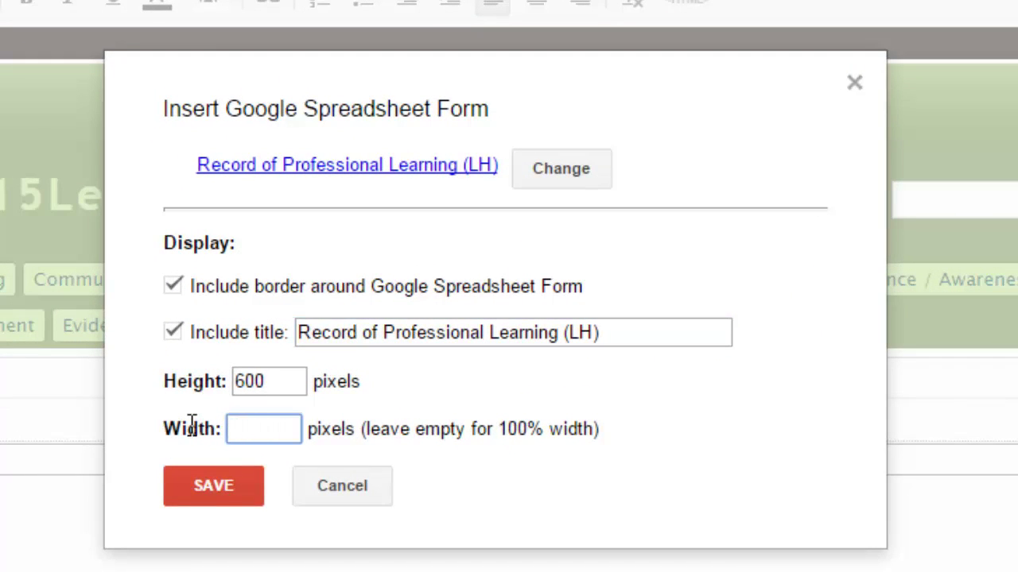
left_click(209, 483)
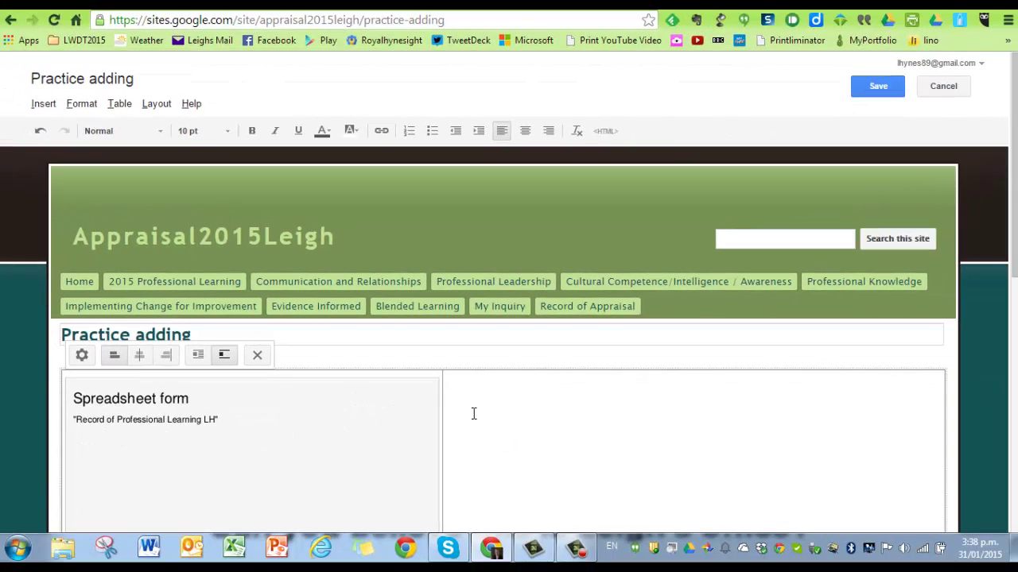
- Insert the Record of Professional Learning (LH) (Responses) spreadsheet from Drive into the table's second cell, with border and title, 600 pixels high at full width
left_click(473, 413)
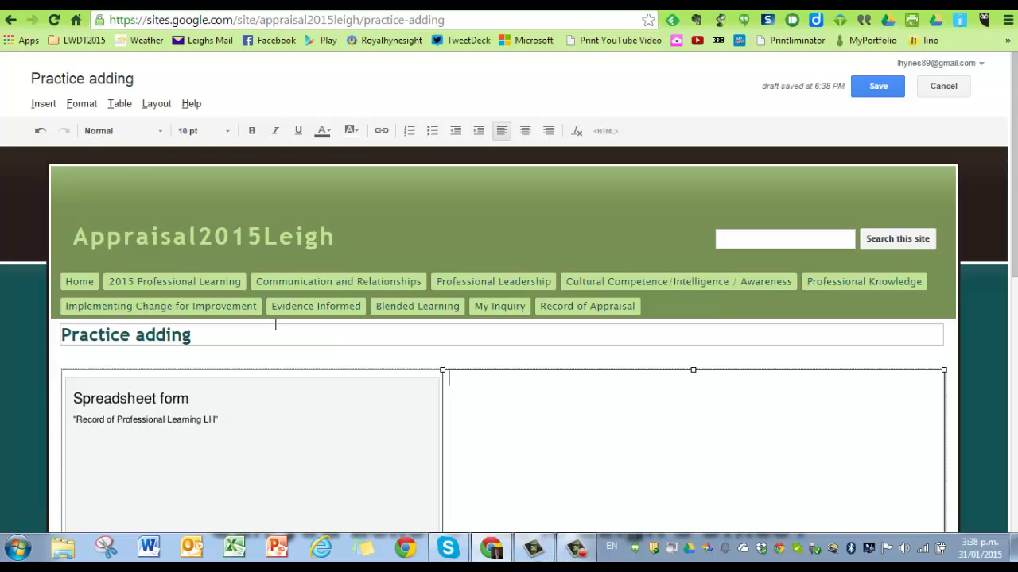
left_click(42, 109)
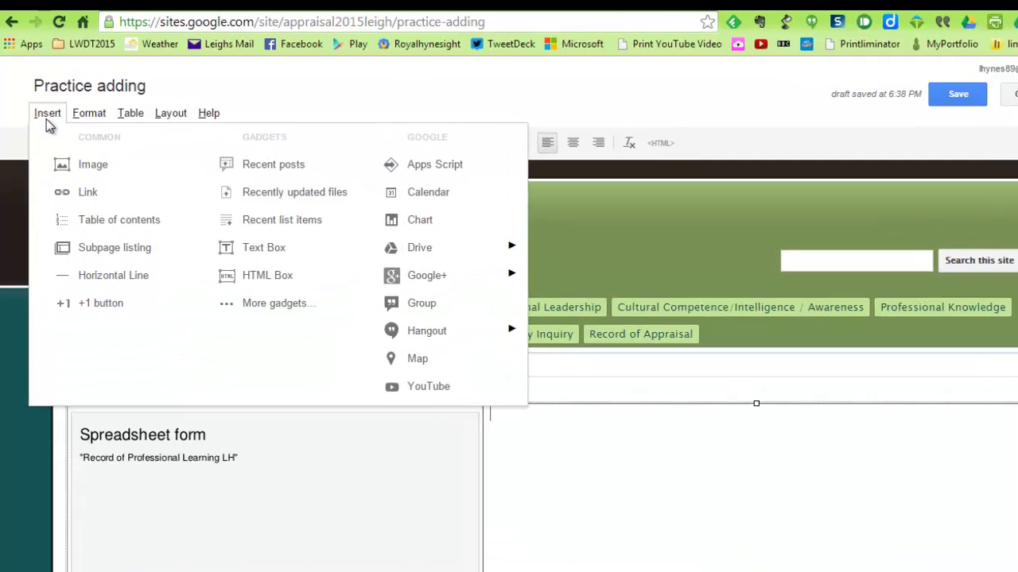
mouse_move(392, 240)
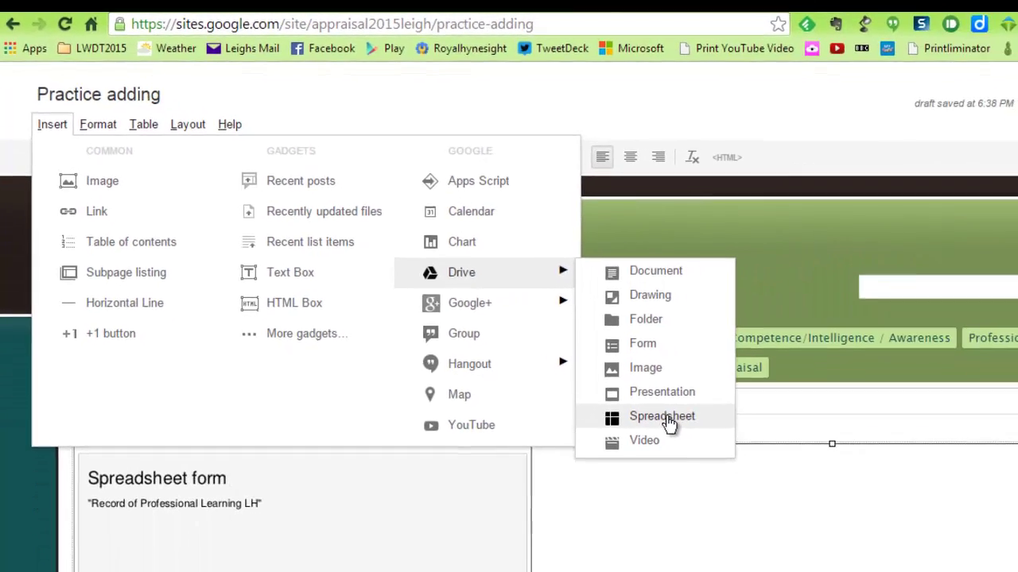
left_click(817, 510)
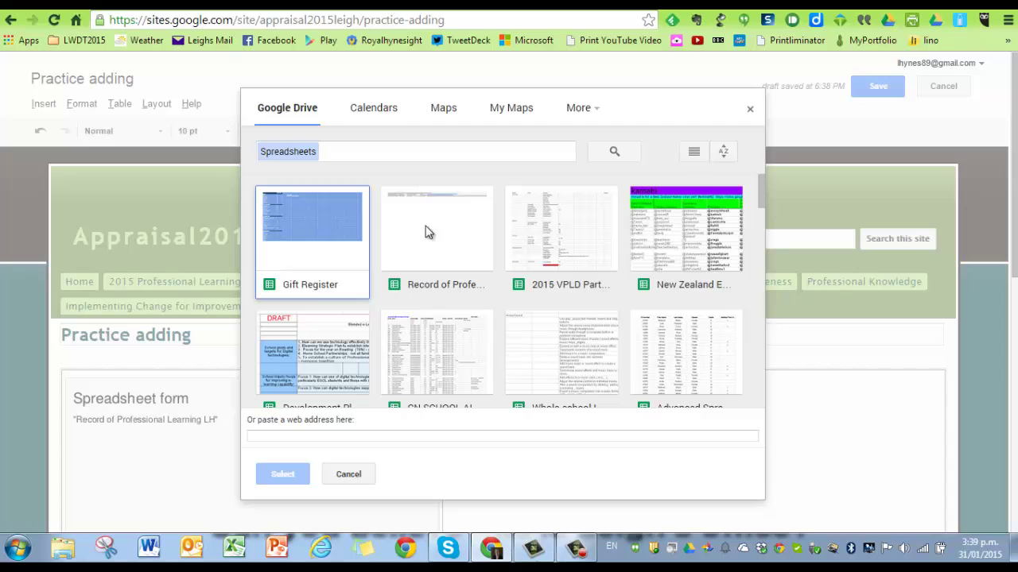
left_click(435, 231)
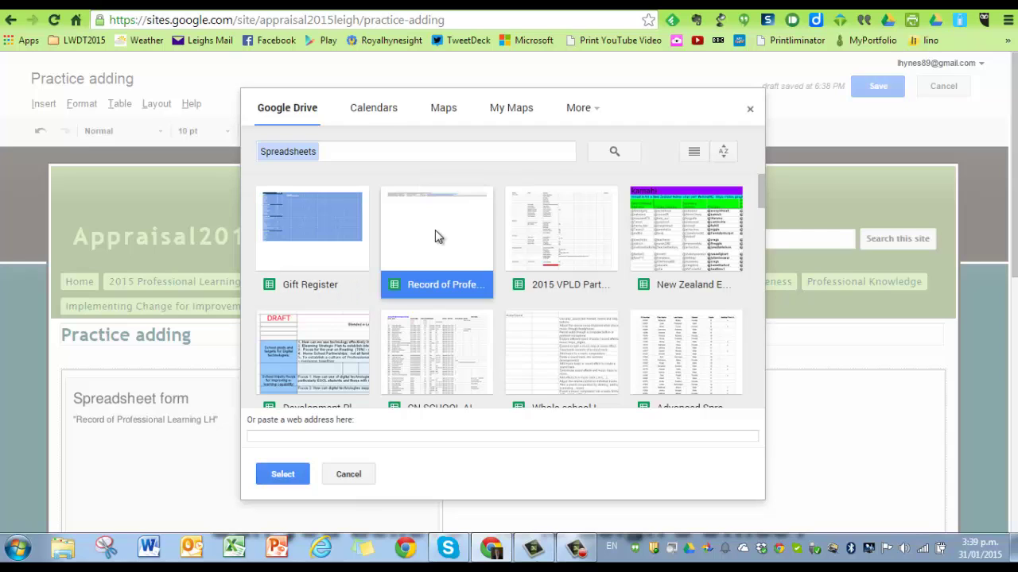
left_click(288, 473)
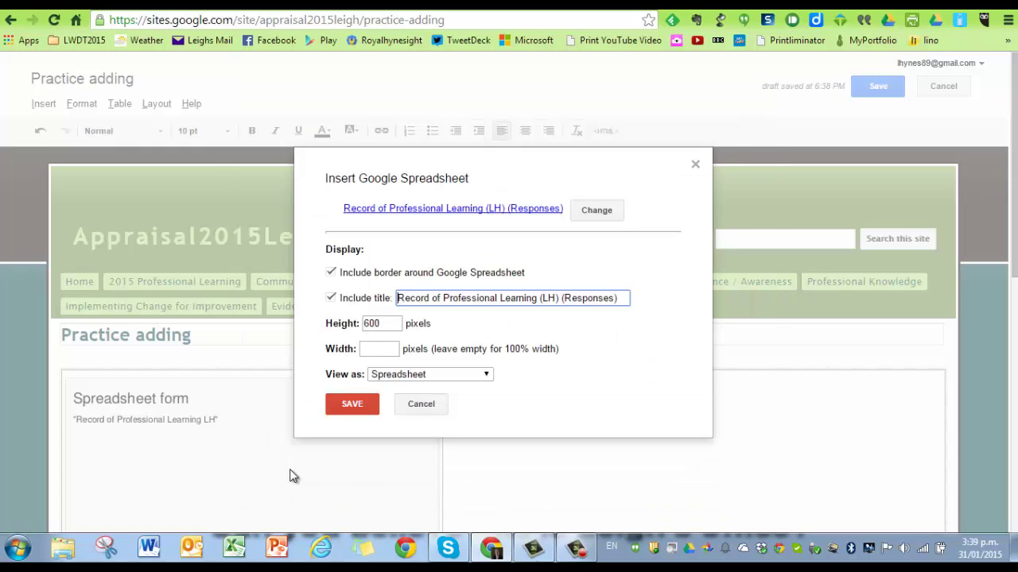
left_click(355, 411)
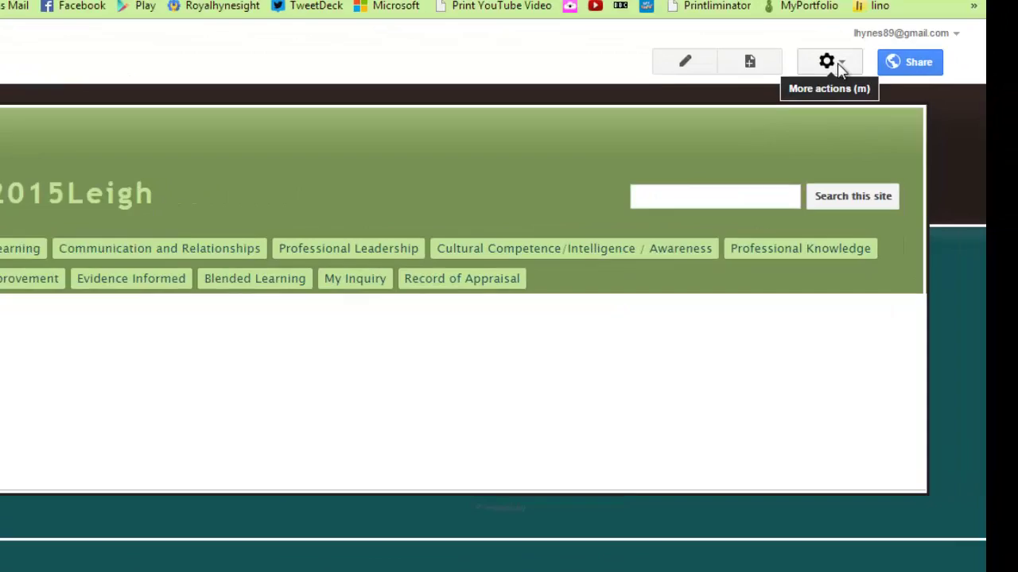
- Open the site layout for editing and add the Practice adding page to the horizontal navigation
left_click(888, 86)
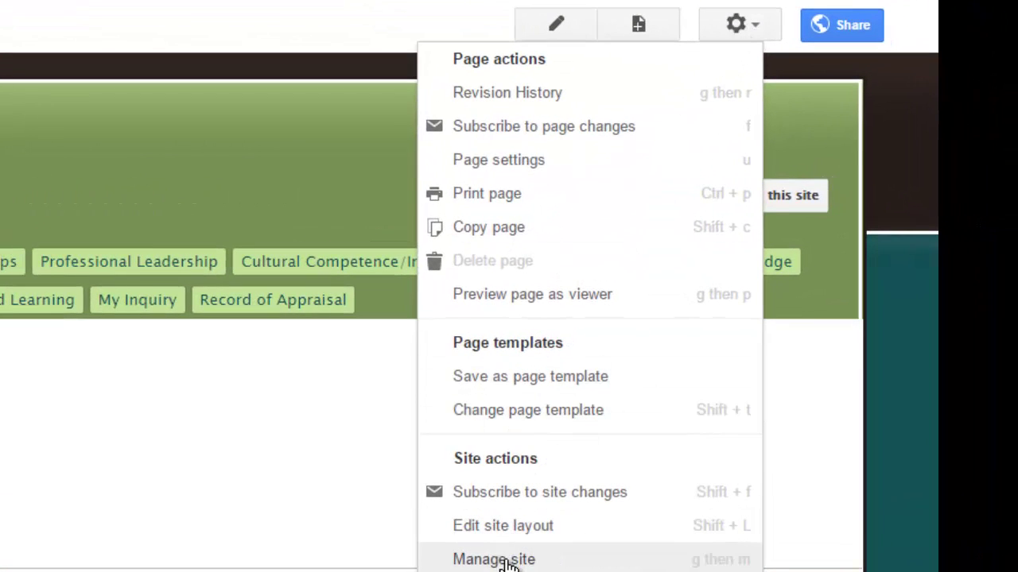
left_click(503, 526)
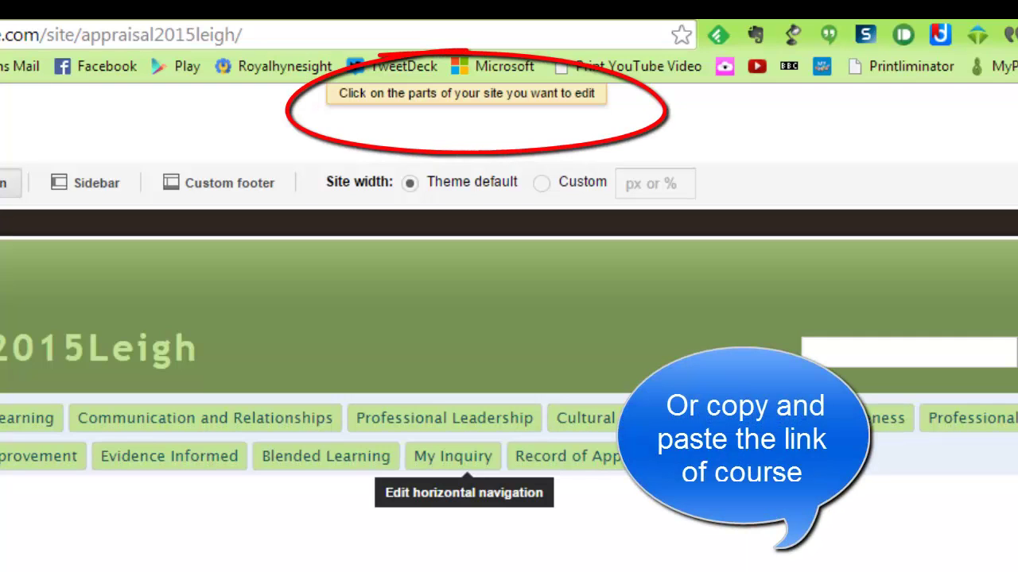
left_click(466, 467)
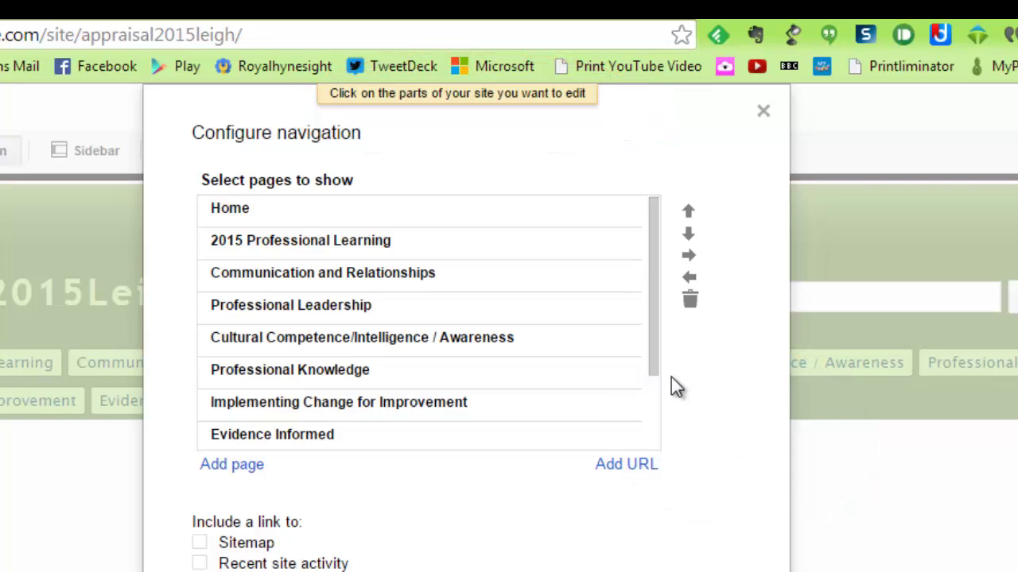
left_click_drag(657, 360, 655, 466)
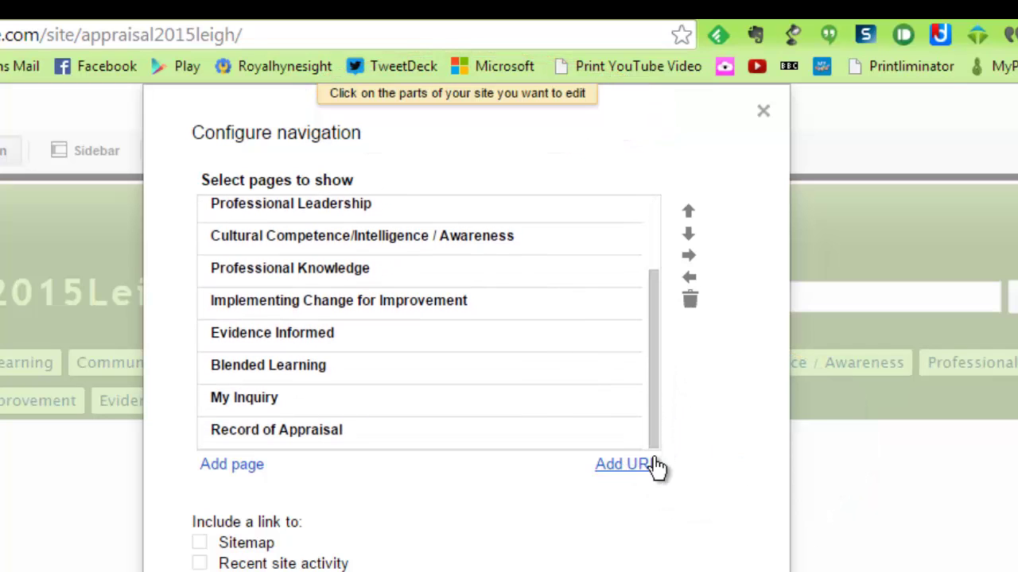
left_click(228, 475)
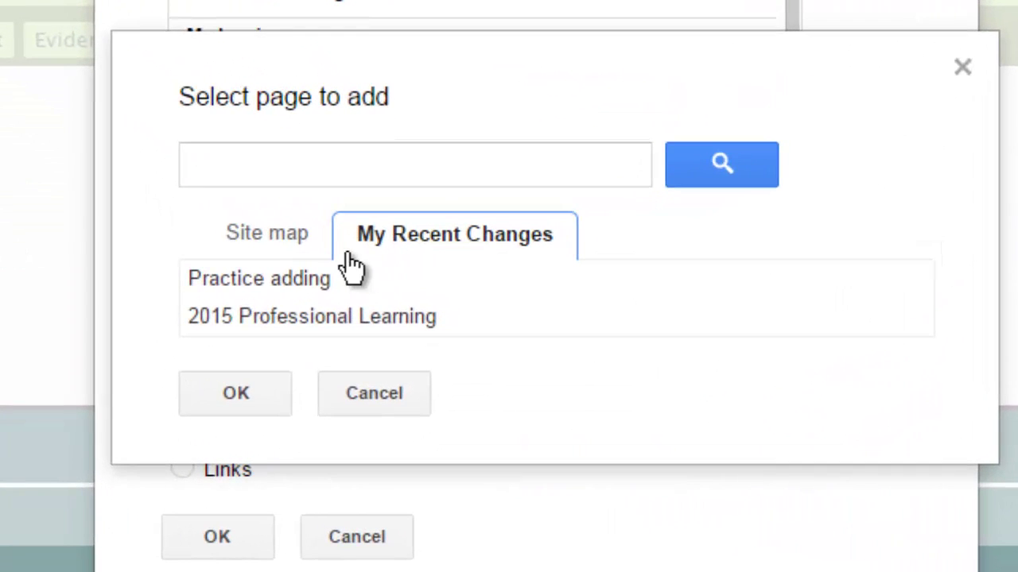
left_click(291, 291)
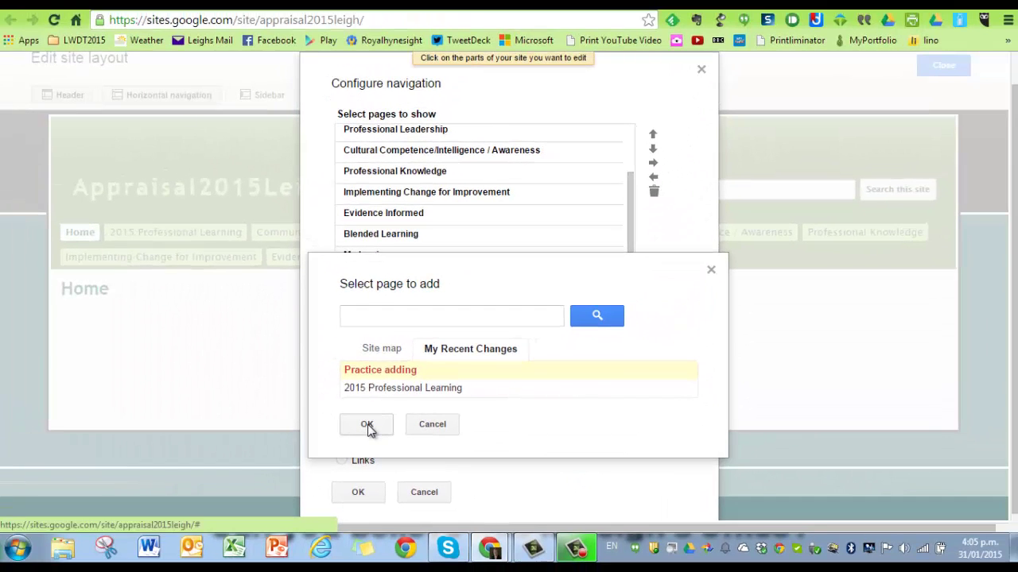
left_click(363, 424)
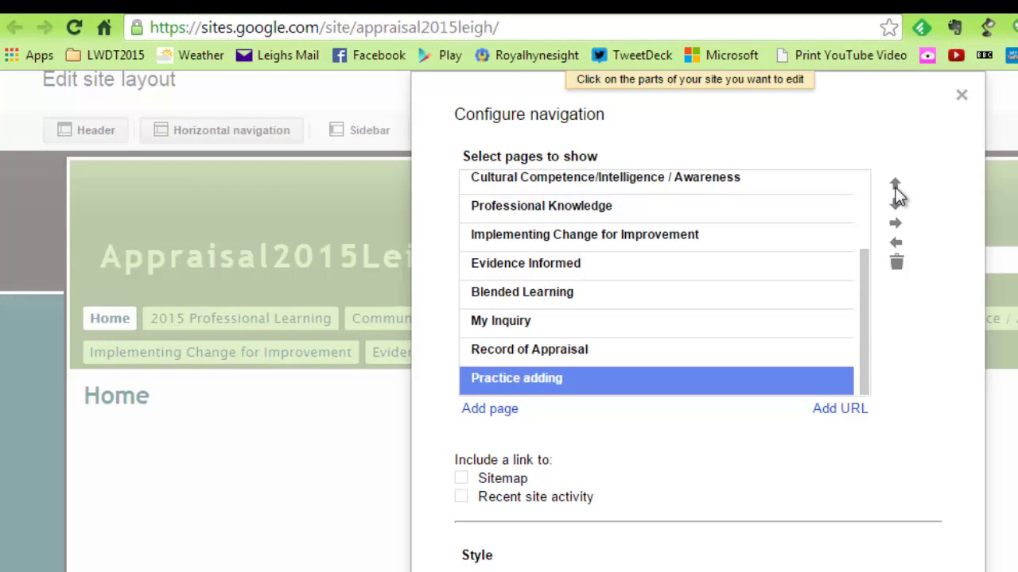
- Move Practice adding up the navigation list to sit directly above Implementing Change for Improvement, and accept the navigation settings
left_click(895, 186)
left_click(896, 186)
left_click(895, 186)
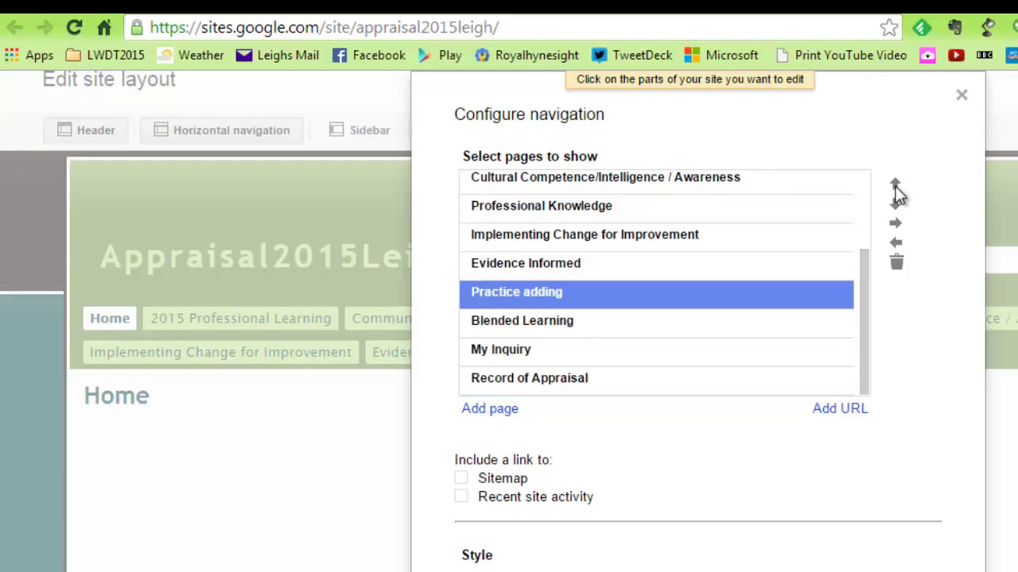
left_click(895, 186)
left_click(896, 186)
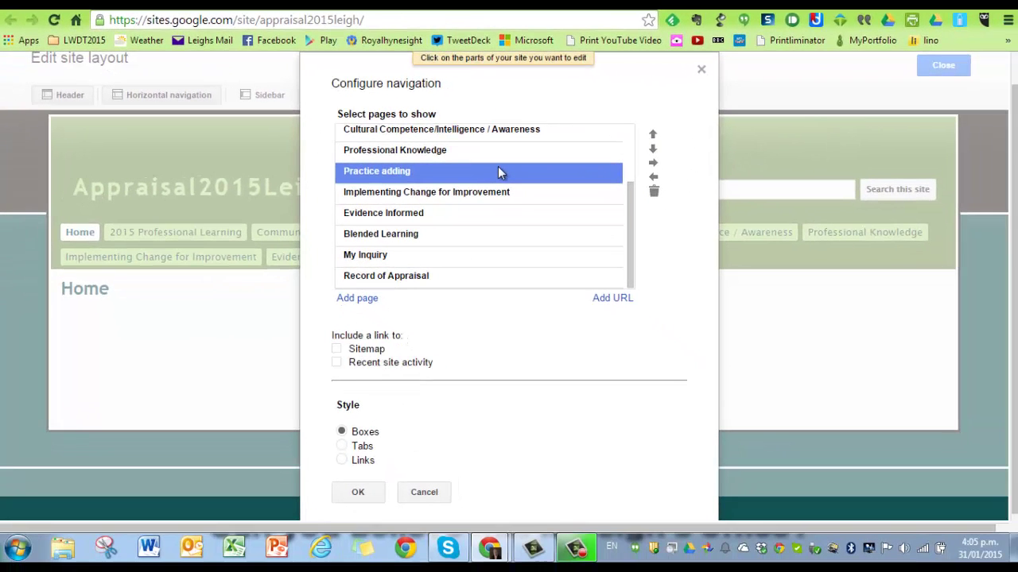
left_click(360, 493)
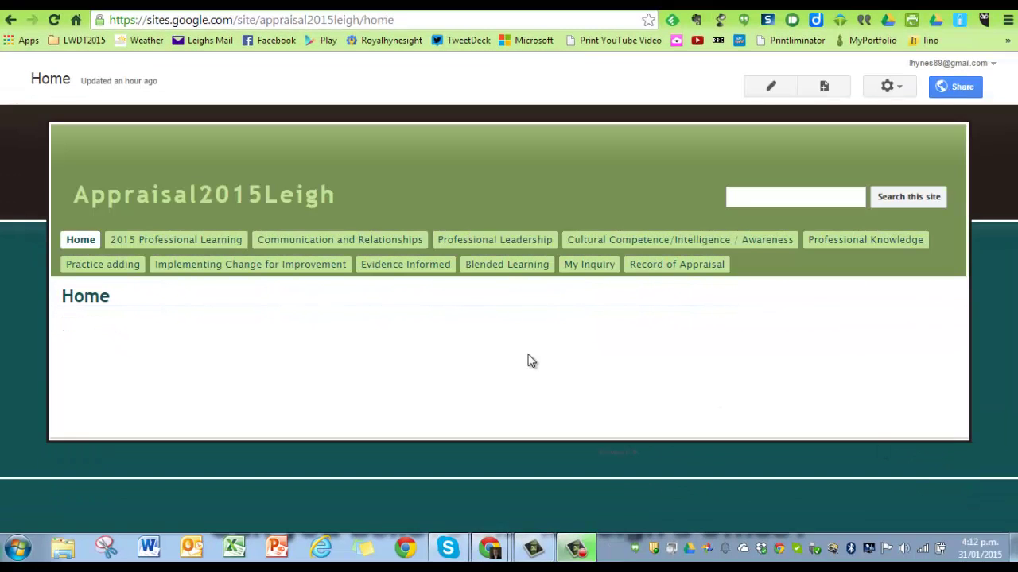
- On the Practice adding page, fill in the embedded form with learning "Literacy", the presenter's name, resource link "ht" and topic "conjucntion"
left_click(129, 270)
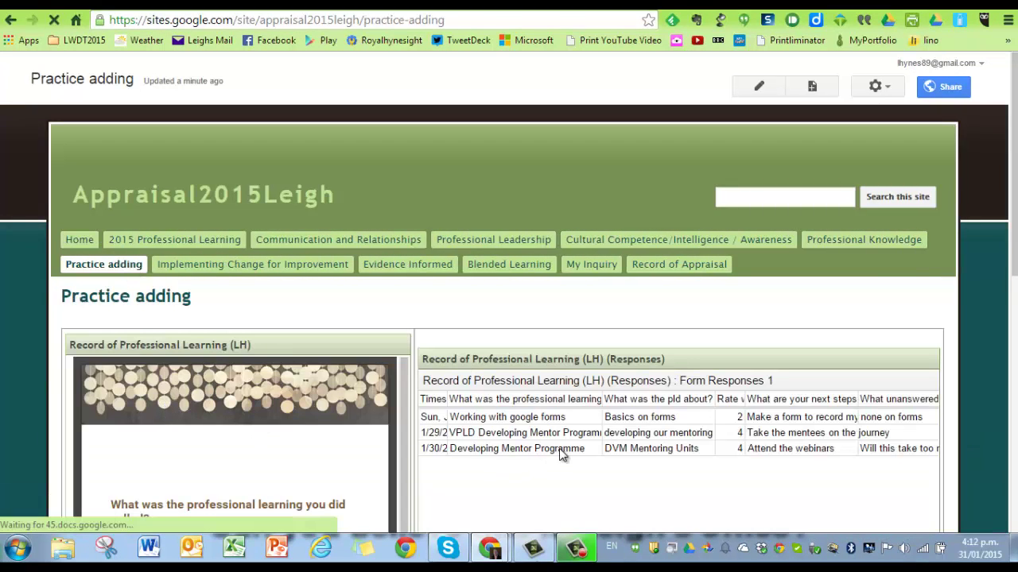
left_click_drag(1014, 260, 1014, 362)
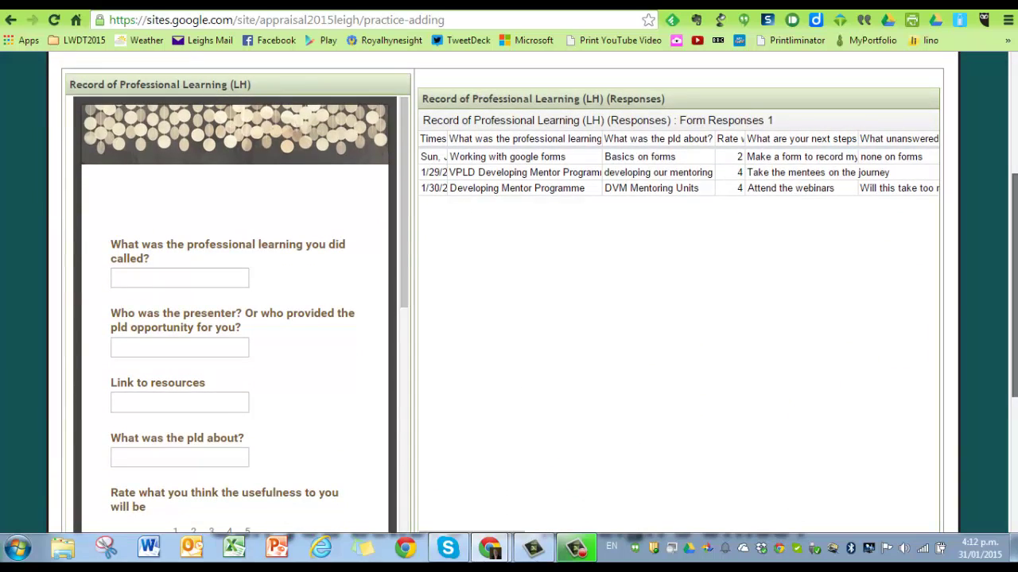
left_click(149, 279)
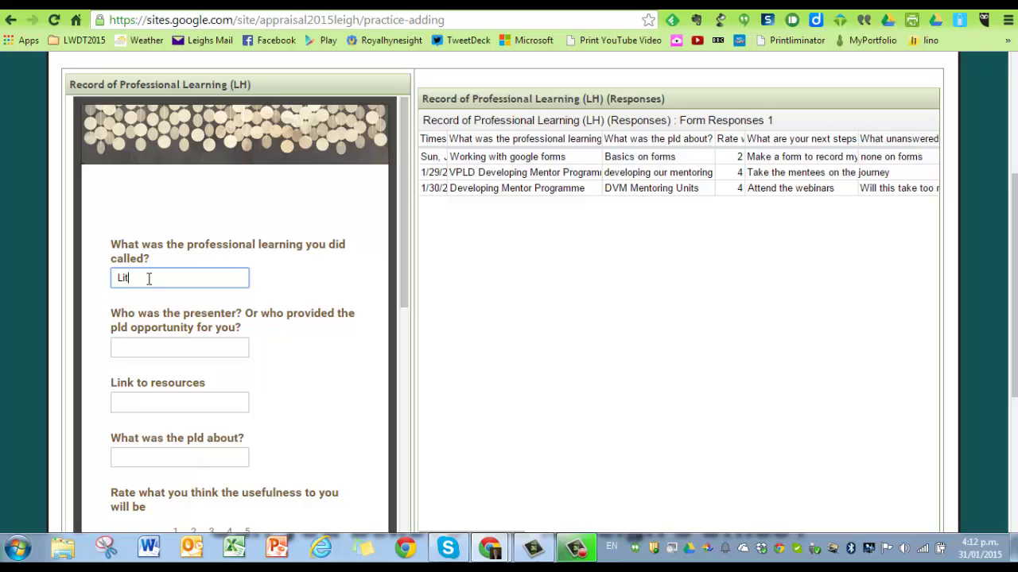
type("Literacy")
left_click(146, 347)
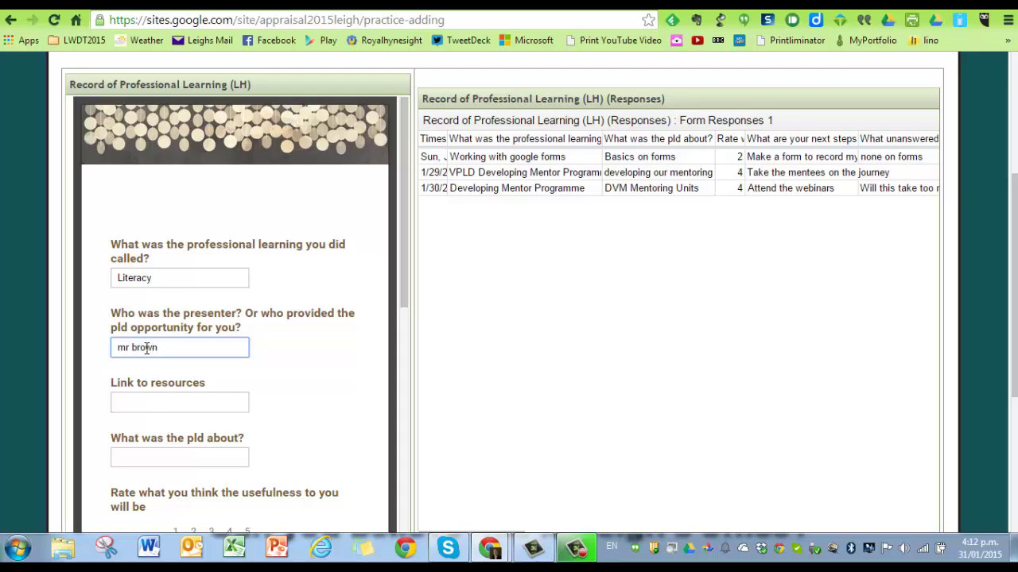
left_click(150, 407)
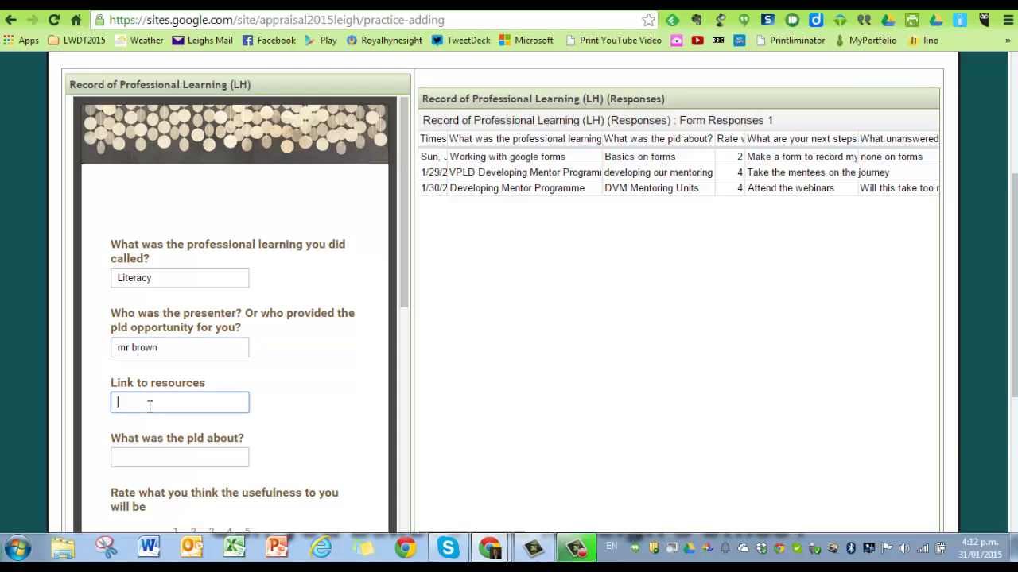
type("ht")
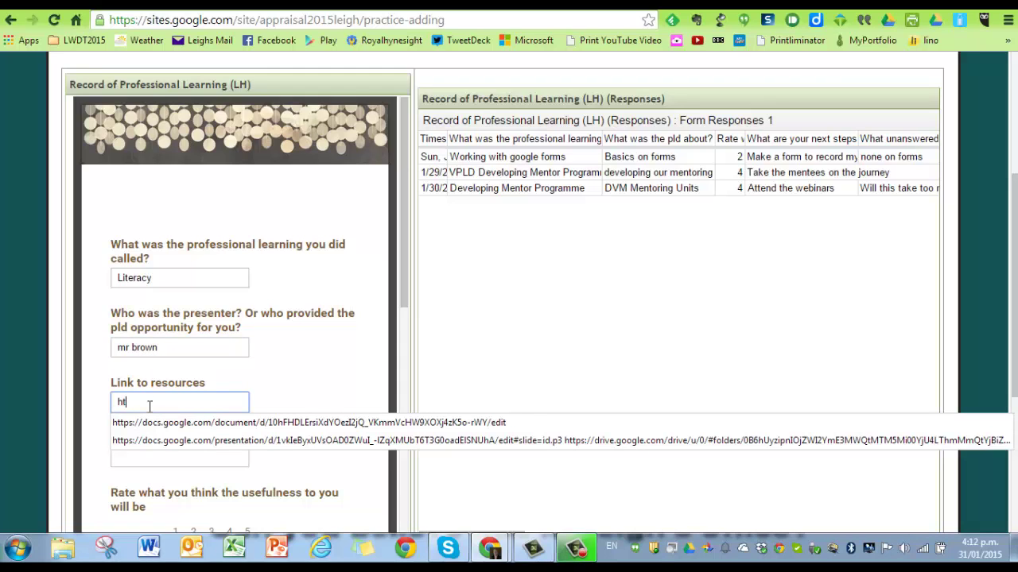
left_click(154, 461)
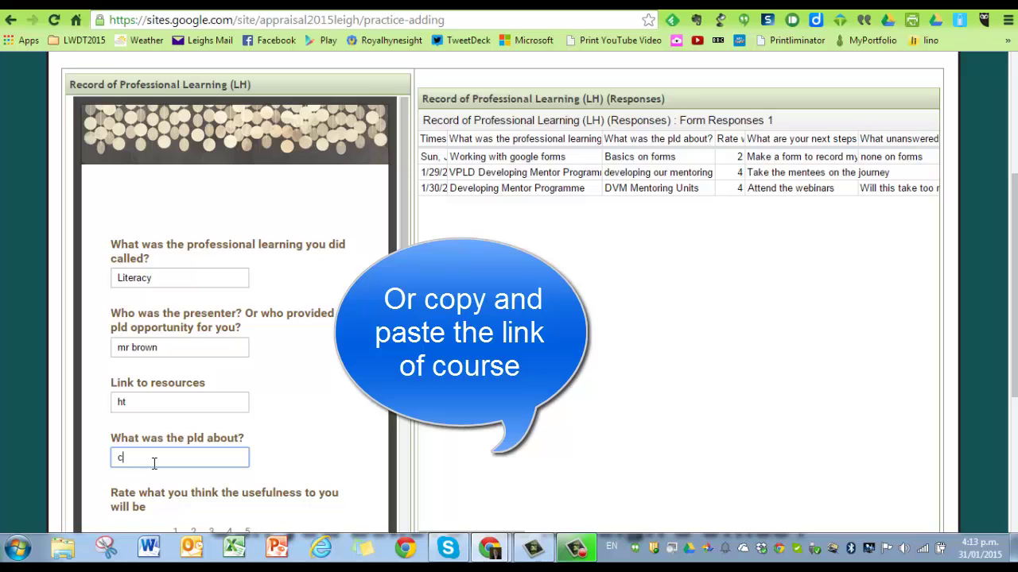
type("conjucntion")
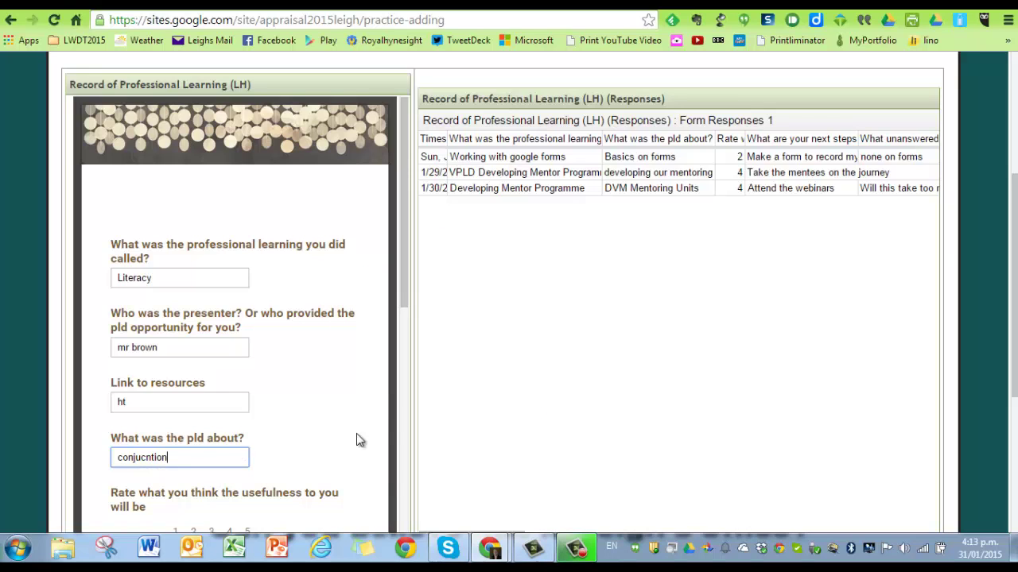
- Rate the usefulness 1, answer "no" for unanswered questions and "leanring something else" for next steps, and submit the form
scroll(1003, 240, "down", 2)
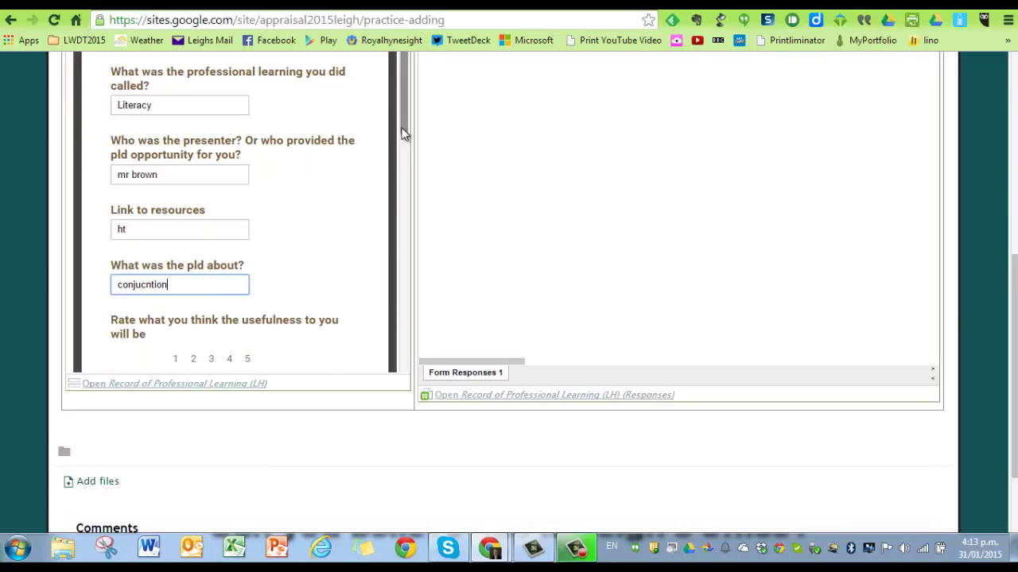
left_click_drag(402, 132, 390, 202)
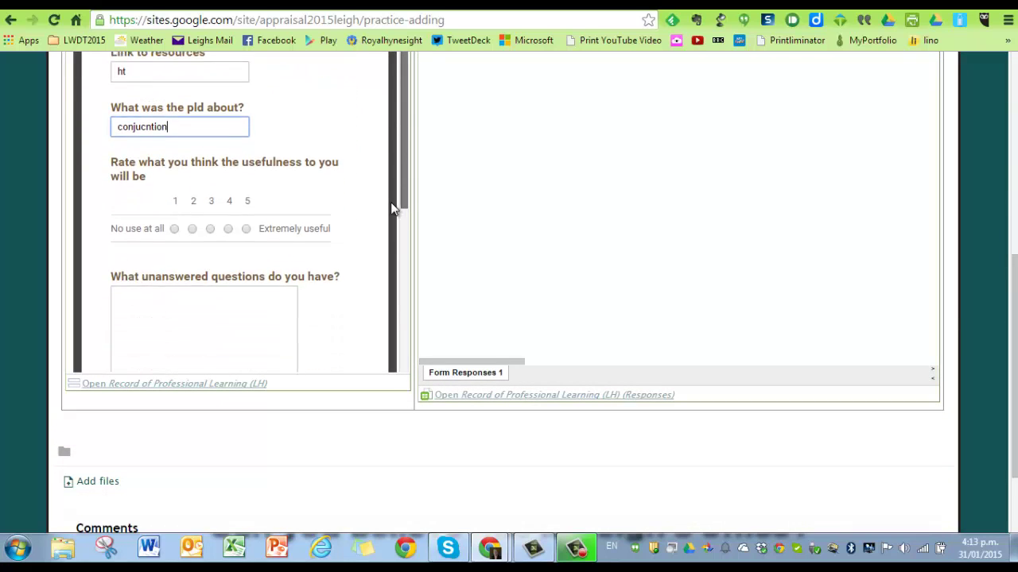
left_click(174, 226)
left_click(174, 306)
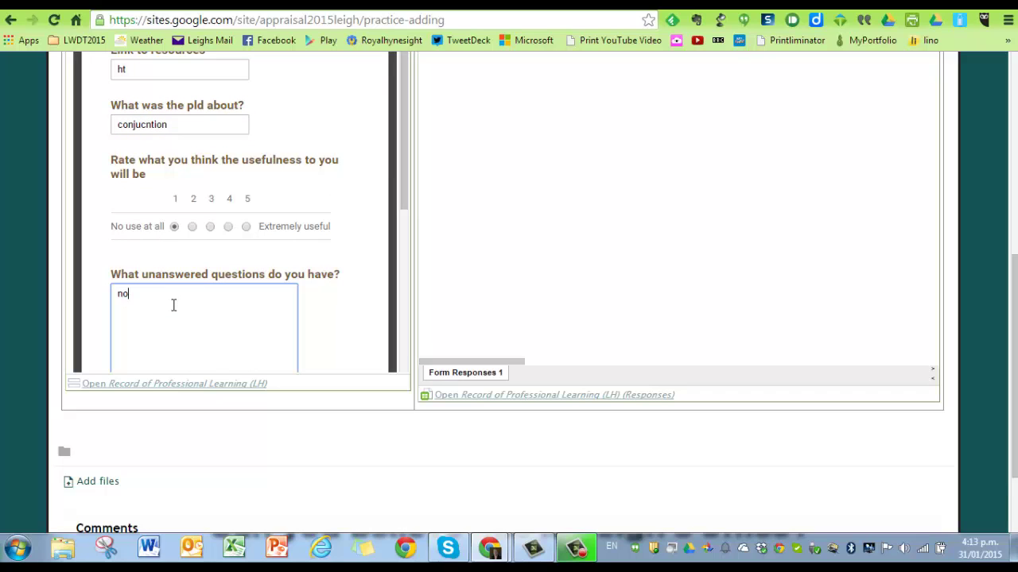
left_click_drag(402, 199, 402, 282)
left_click(265, 289)
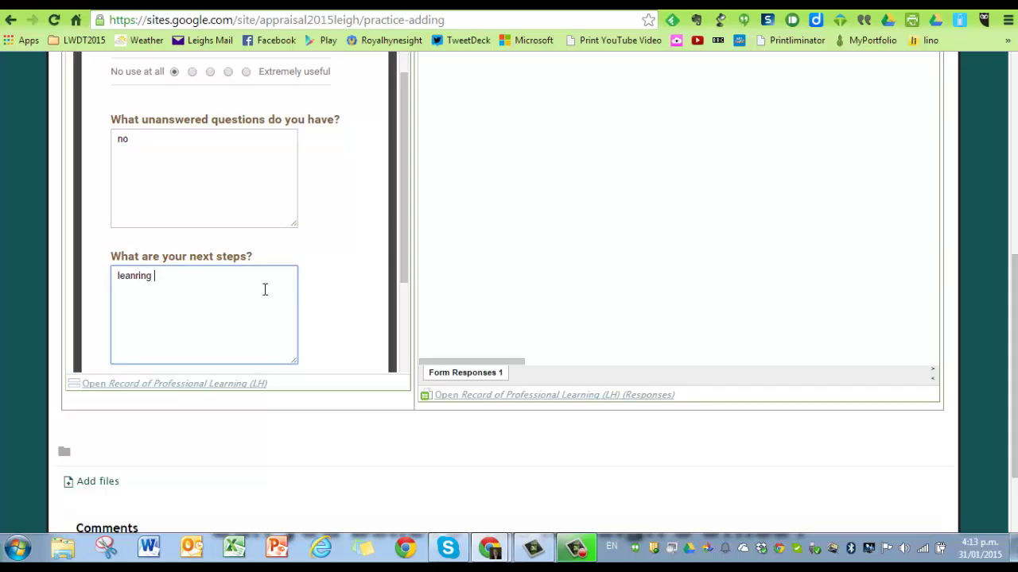
type("leanring something else")
left_click_drag(406, 216, 403, 264)
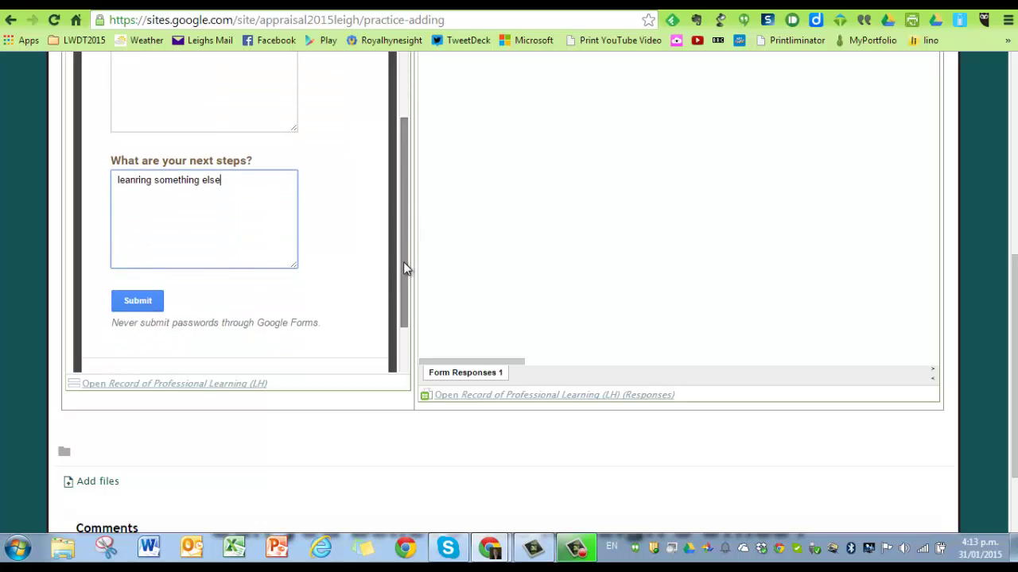
left_click(136, 310)
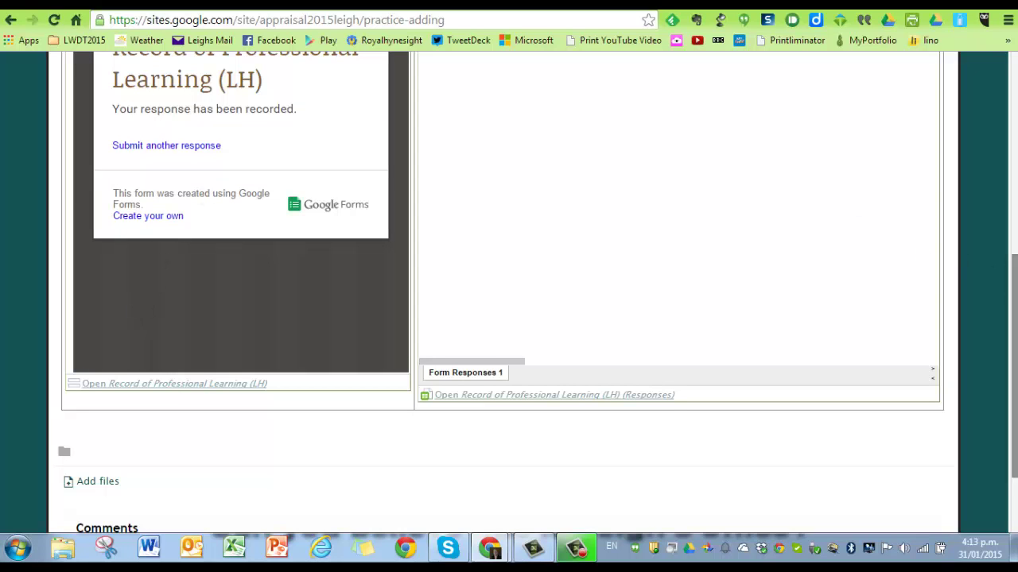
- Reload the page and examine the new entry in the embedded response spreadsheet, across to the Link to resources column
left_click_drag(1014, 298, 1015, 211)
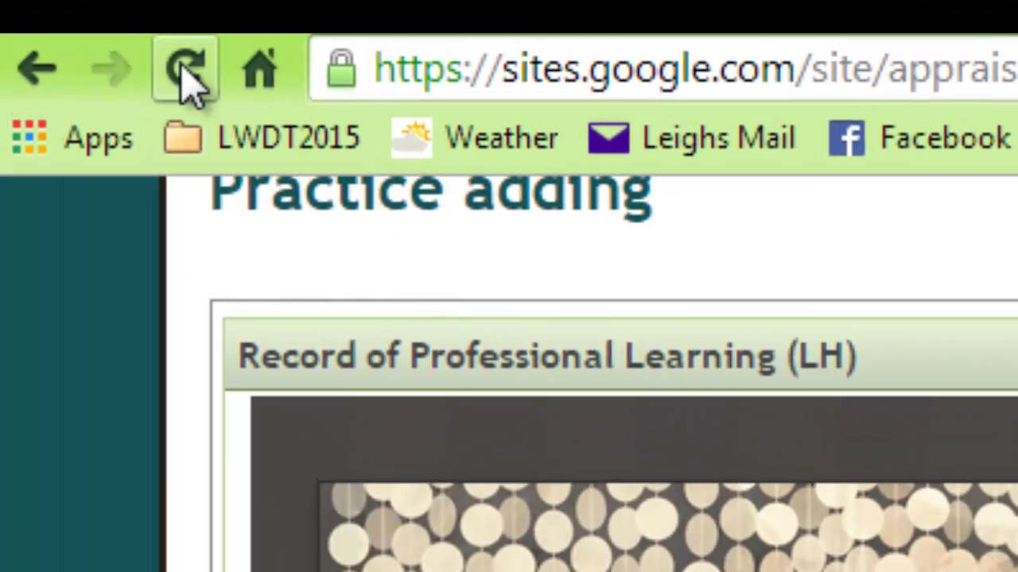
left_click(186, 76)
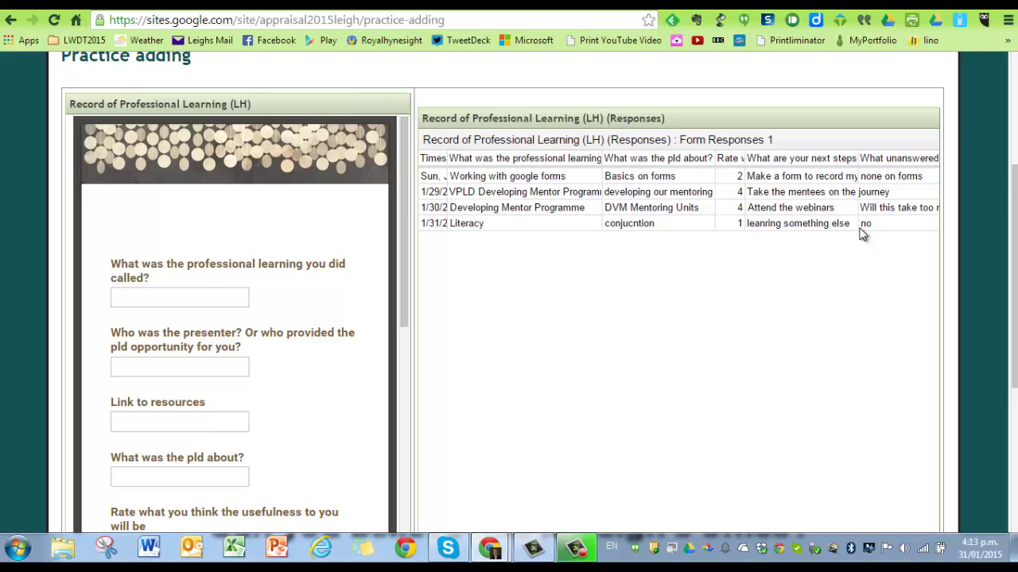
left_click_drag(1014, 331, 1013, 407)
left_click_drag(480, 387, 536, 387)
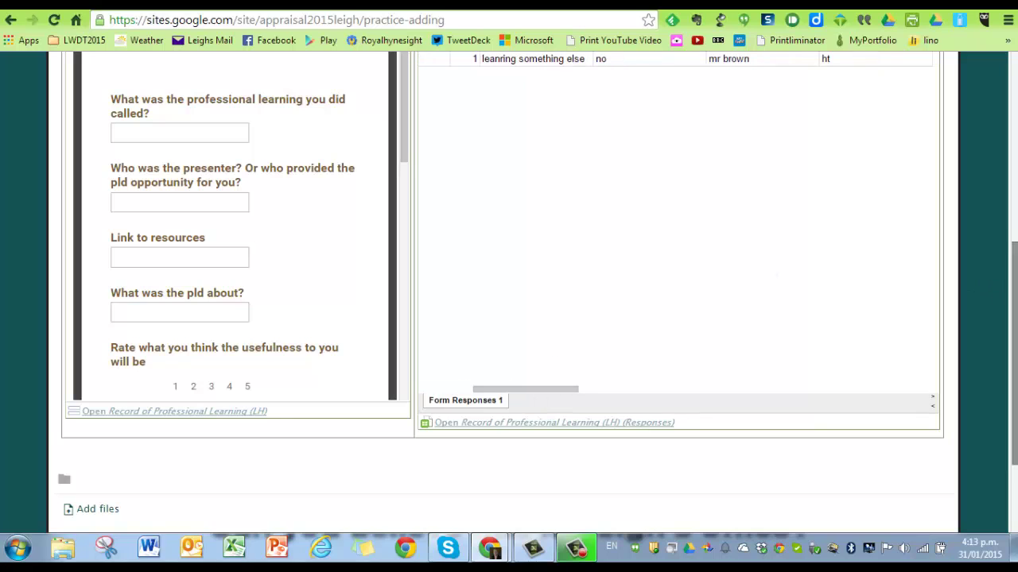
left_click_drag(1014, 398, 1014, 331)
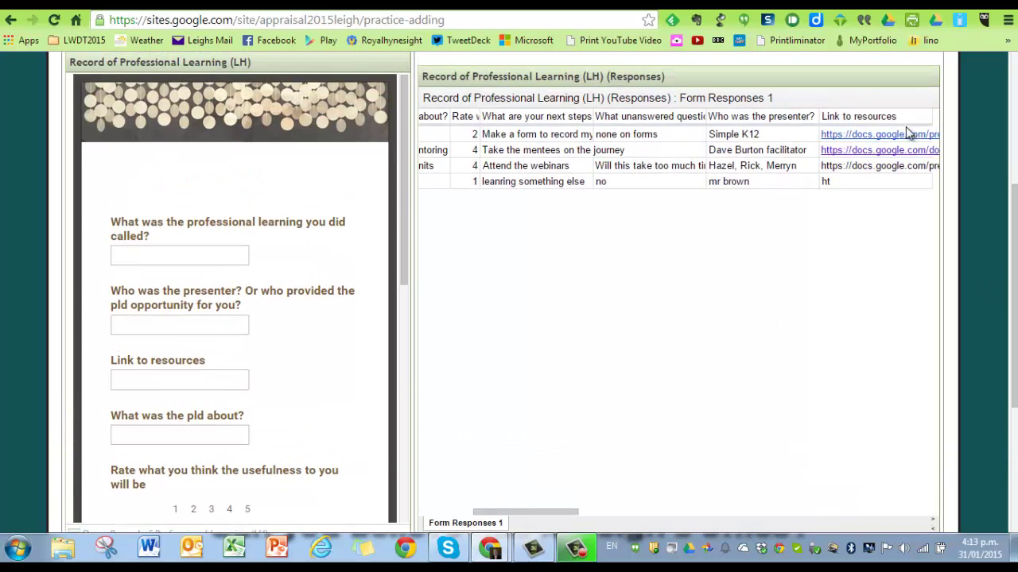